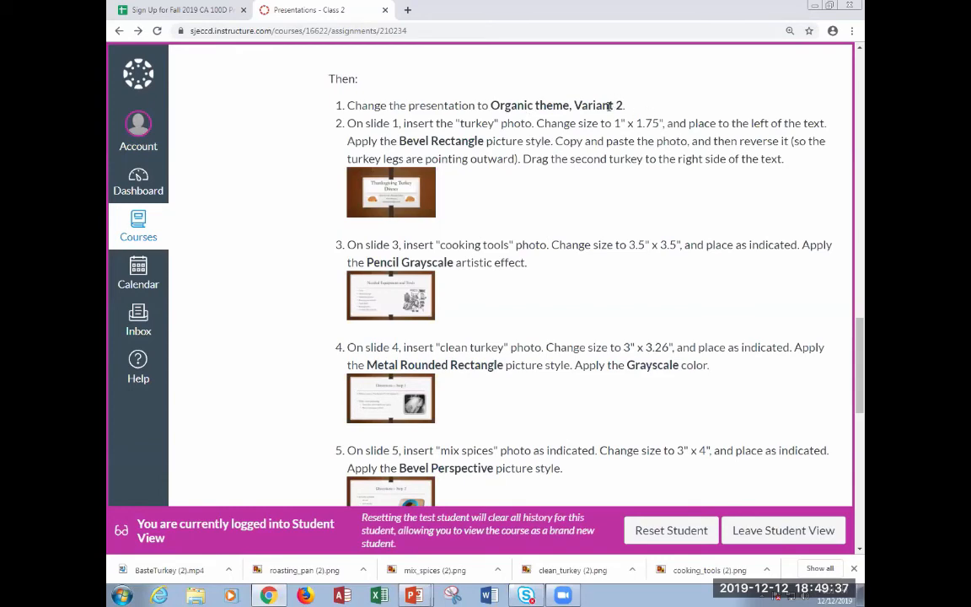
Switch to the turkey dinner presentation in PowerPoint and apply the Organic theme to it.
{"action": "key", "text": "alt+Tab"}
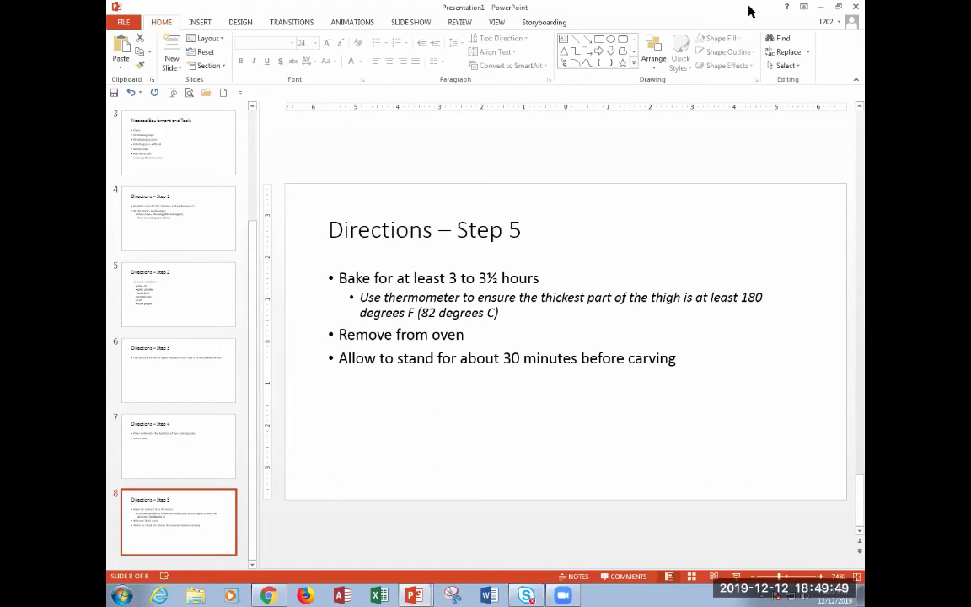
{"action": "left_click", "coordinate": [237, 26]}
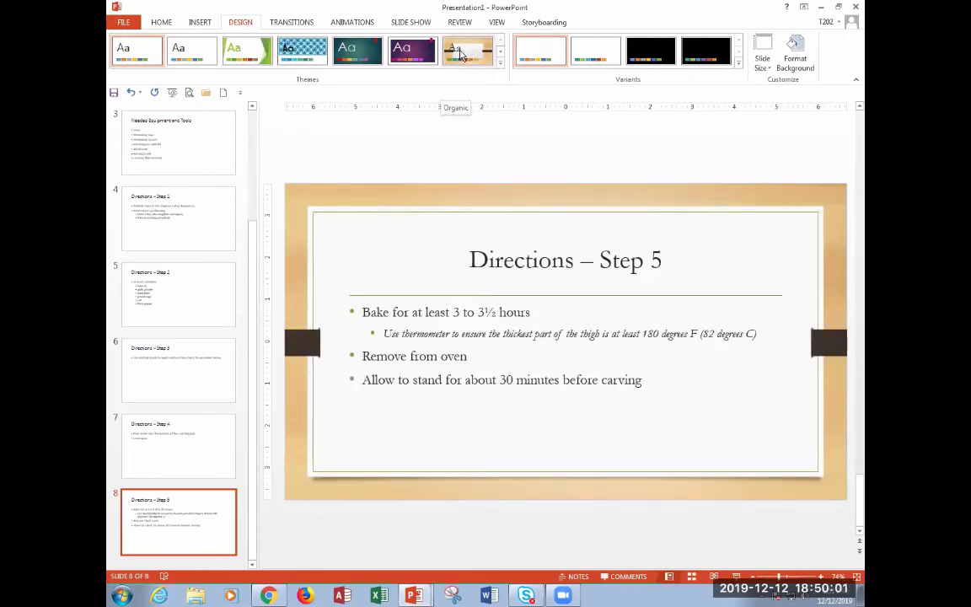
{"action": "left_click", "coordinate": [461, 54]}
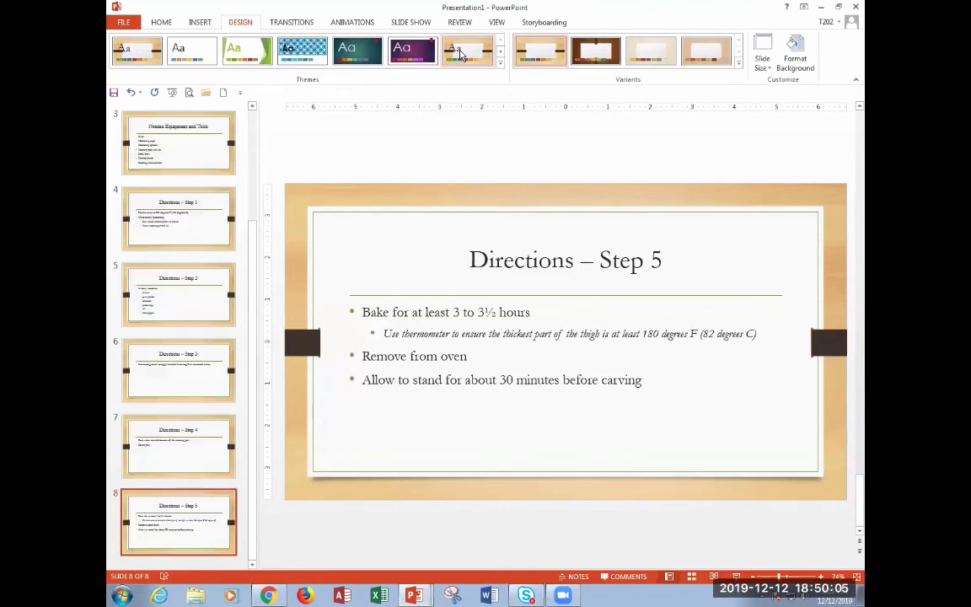
Check the theme requirement in the Canvas assignment and apply the second variant of the Organic theme to the presentation.
{"action": "key", "text": "alt+Tab"}
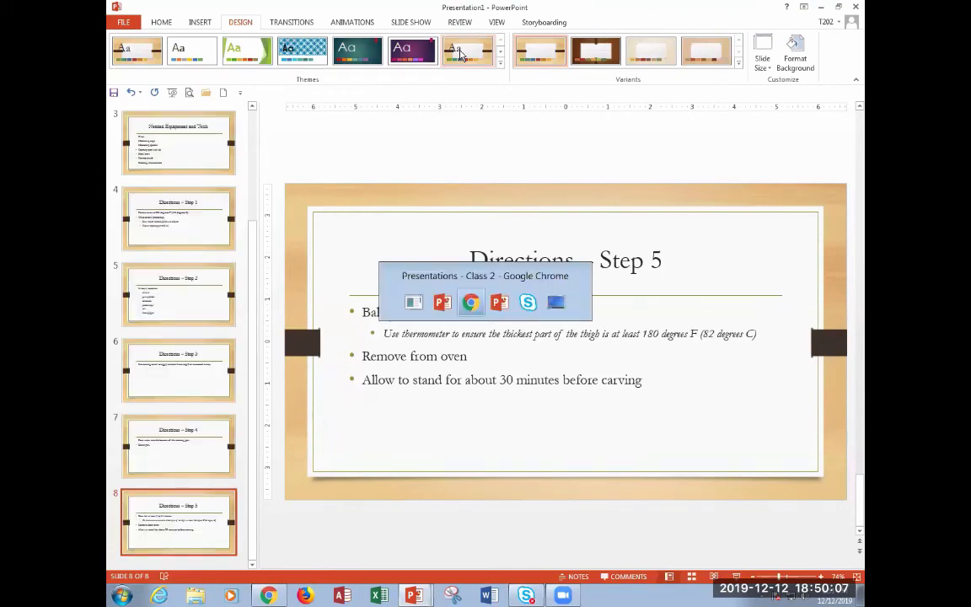
{"action": "key", "text": "ctrl"}
{"action": "key", "text": "ctrl"}
{"action": "key", "text": "ctrl"}
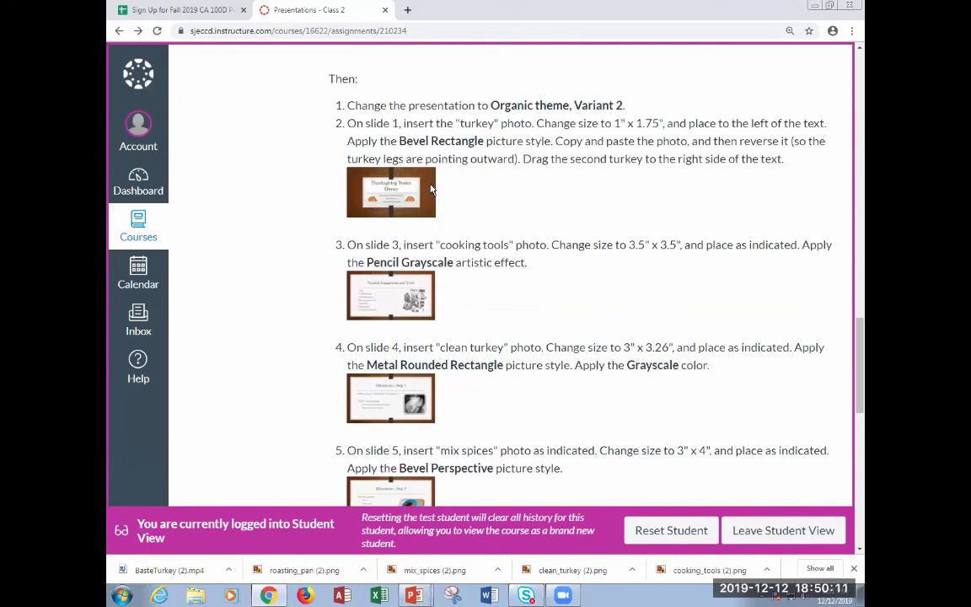
{"action": "key", "text": "alt+Tab"}
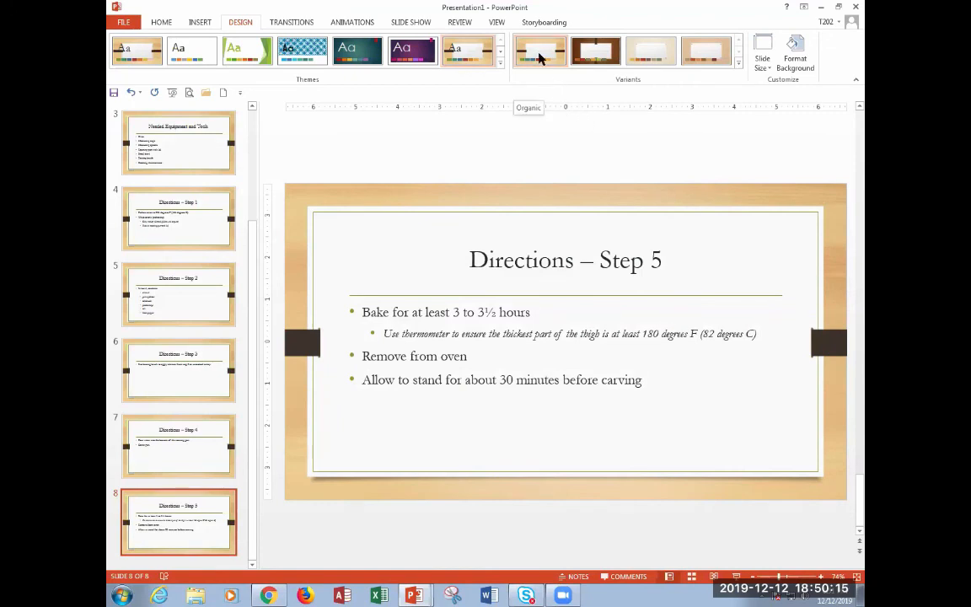
{"action": "left_click", "coordinate": [594, 53]}
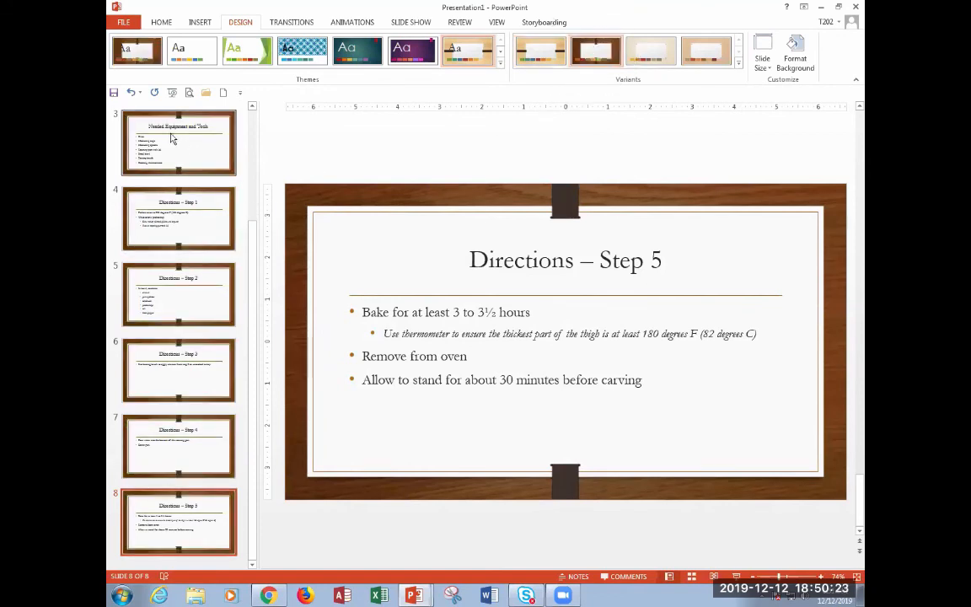
Review the new theme on slide 1 and slide 4, and return to the title slide.
{"action": "scroll", "coordinate": [177, 147], "scroll_direction": "up", "scroll_amount": 3}
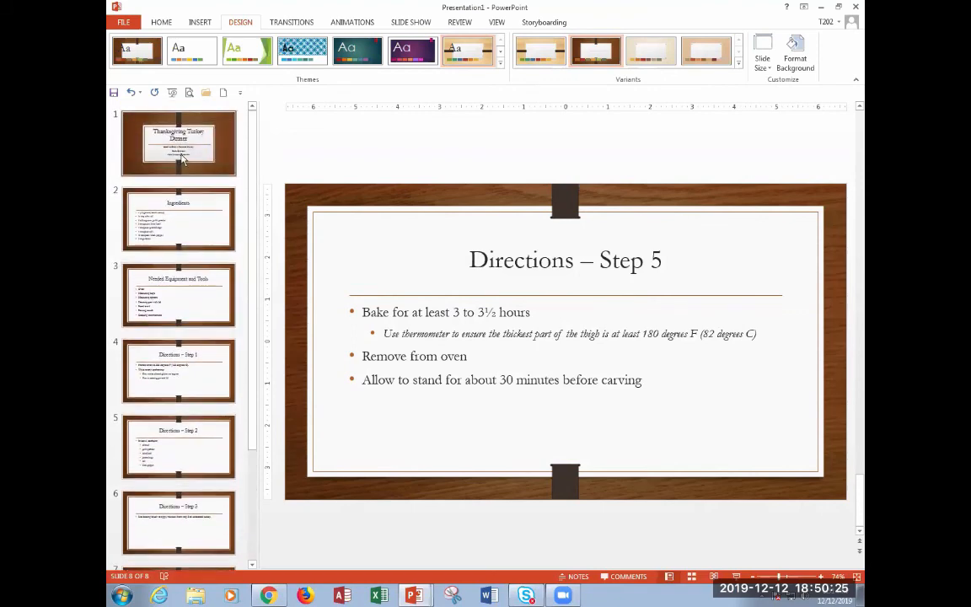
{"action": "left_click", "coordinate": [182, 160]}
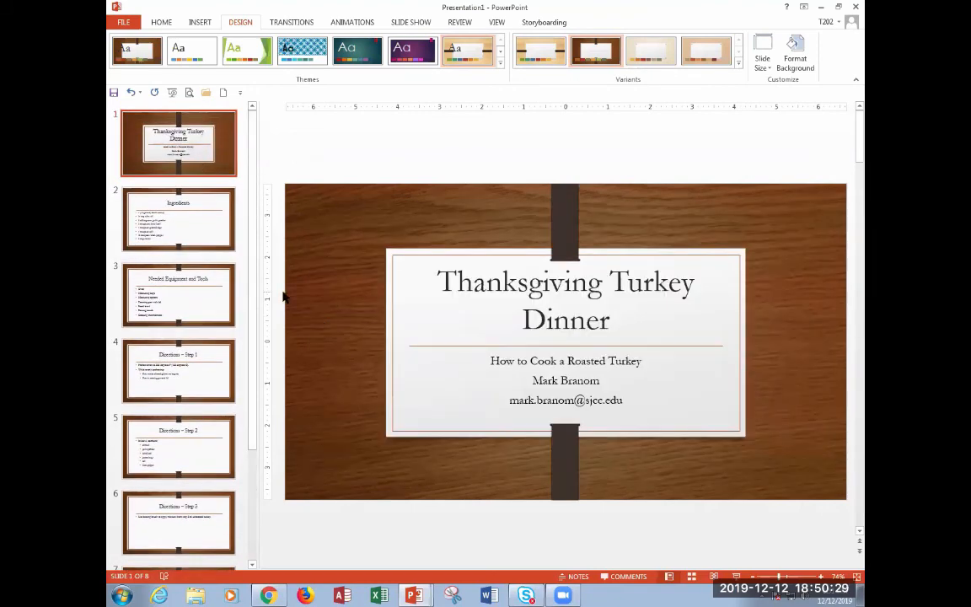
{"action": "left_click", "coordinate": [207, 384]}
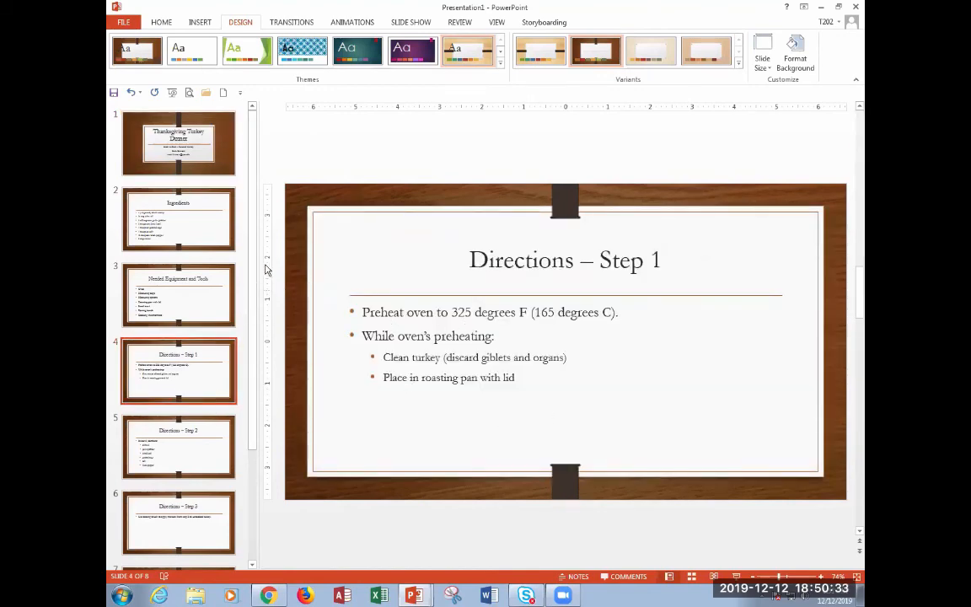
{"action": "left_click", "coordinate": [177, 141]}
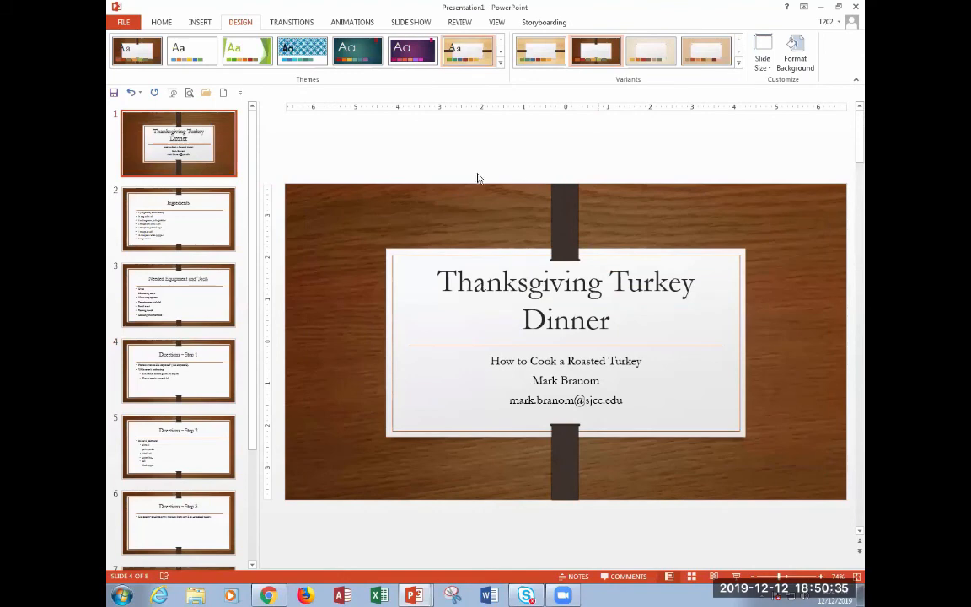
Read the assignment's slide 1 picture instructions in Chrome and look over the presentation's slides in PowerPoint.
{"action": "key", "text": "alt+Tab"}
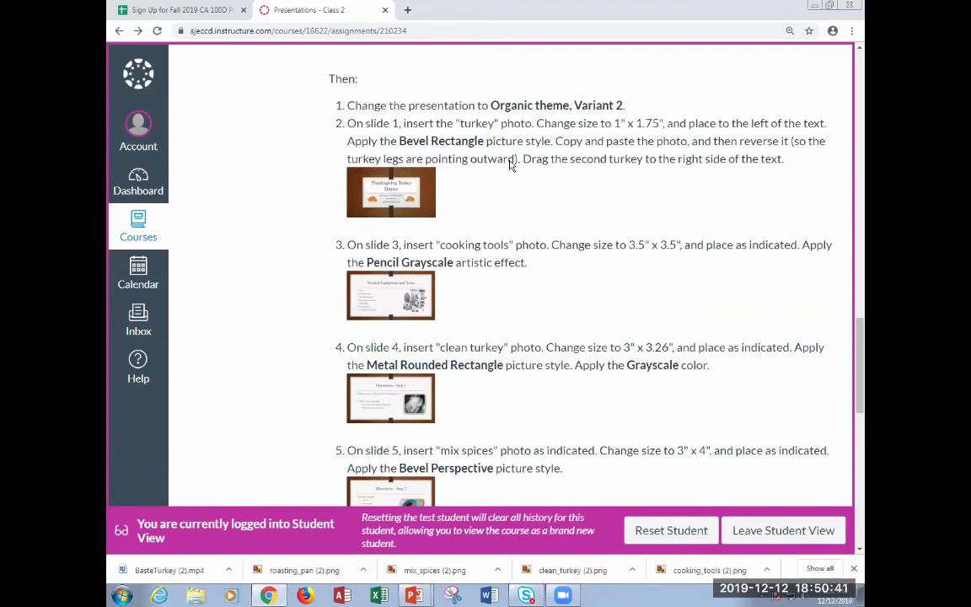
{"action": "key", "text": "alt+Tab"}
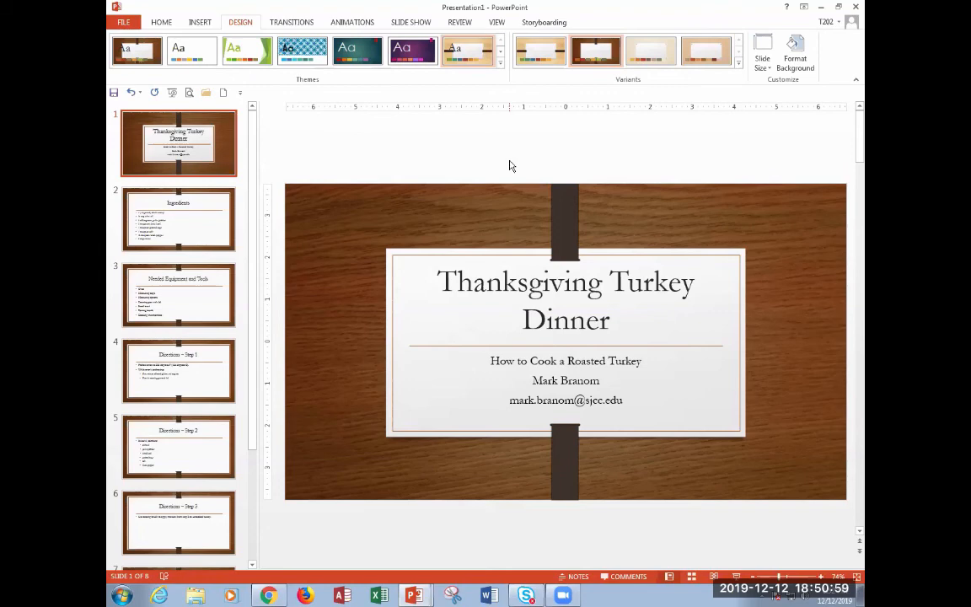
{"action": "left_click", "coordinate": [160, 23]}
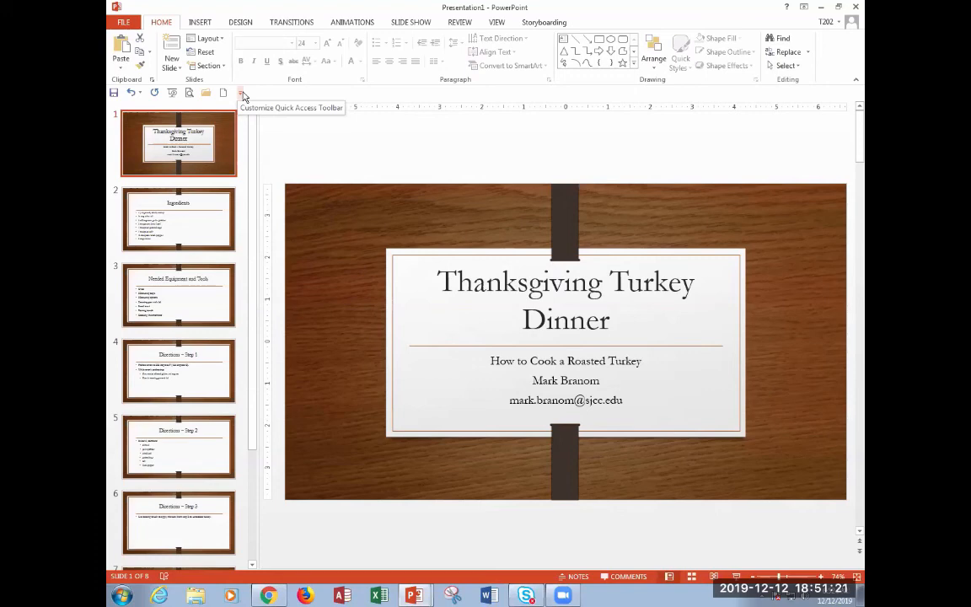
{"action": "left_click", "coordinate": [268, 596]}
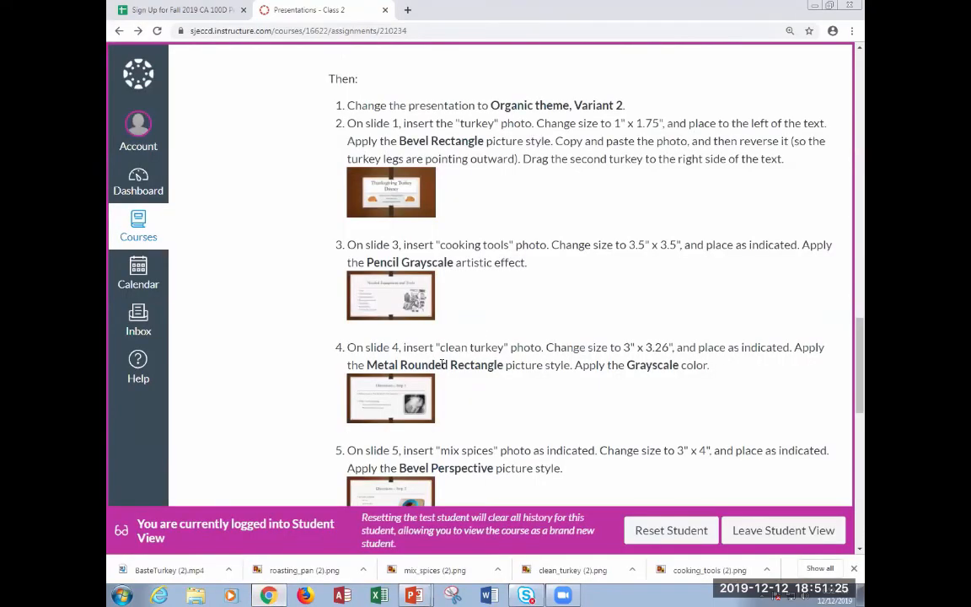
{"action": "key", "text": "alt+Tab"}
{"action": "scroll", "coordinate": [206, 438], "scroll_direction": "down", "scroll_amount": 3}
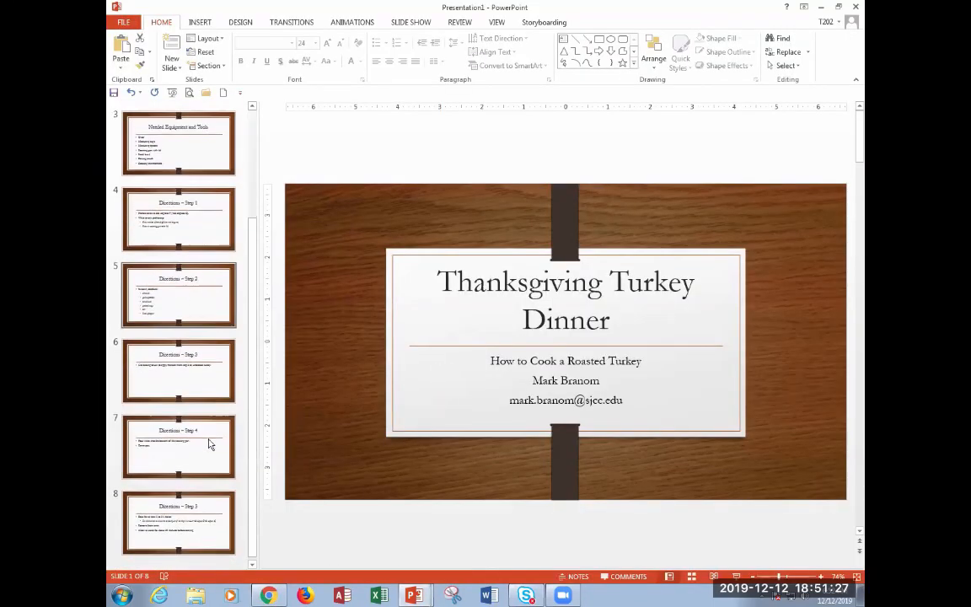
{"action": "scroll", "coordinate": [183, 456], "scroll_direction": "up", "scroll_amount": 3}
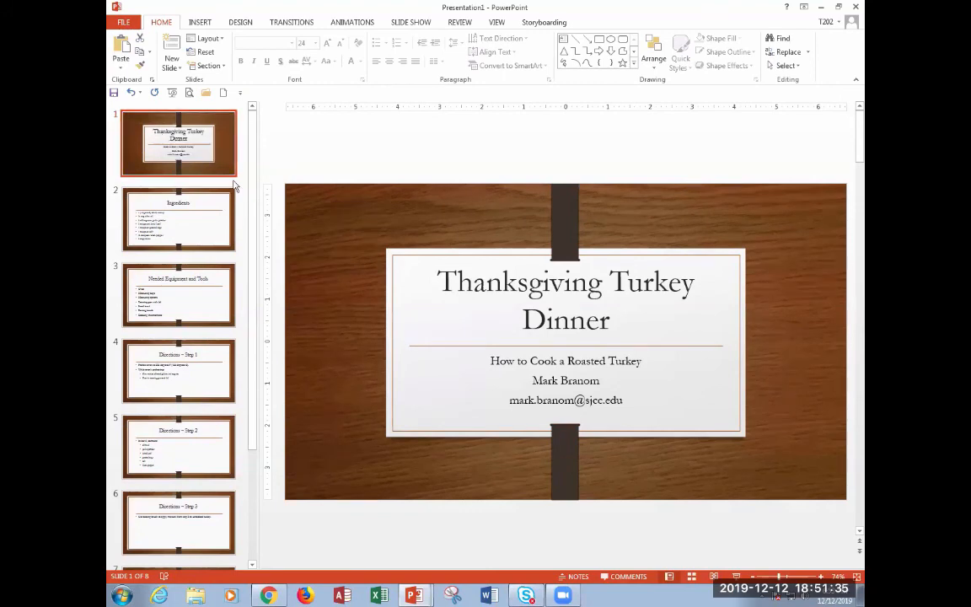
Check the turkey photo's required size in the Chrome assignment page and find turkey.png in its list of pictures.
{"action": "key", "text": "alt+Tab"}
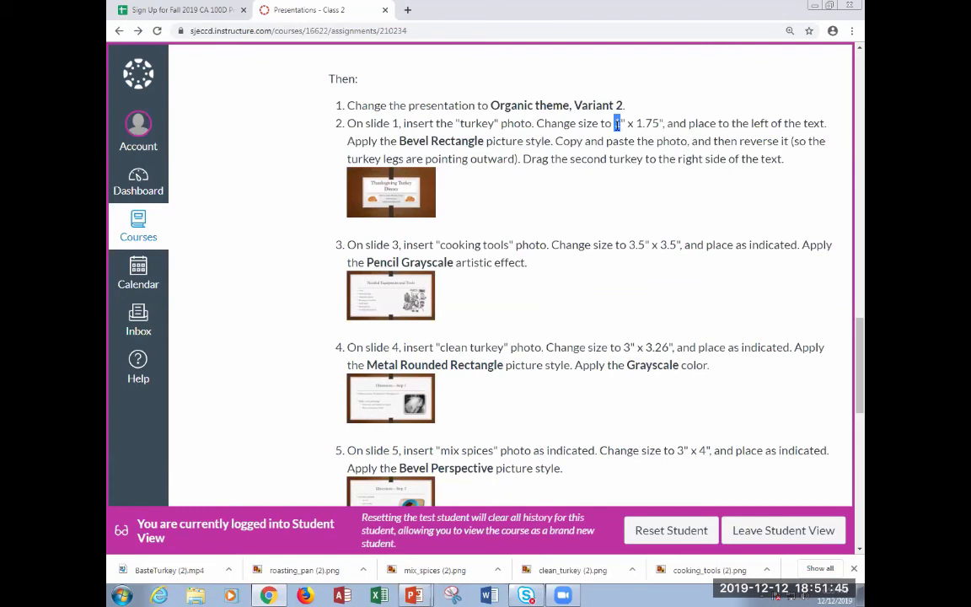
{"action": "left_click_drag", "start_coordinate": [642, 123], "coordinate": [656, 124]}
{"action": "left_click", "coordinate": [653, 123]}
{"action": "key", "text": "alt+Tab"}
{"action": "left_click", "coordinate": [269, 596]}
{"action": "scroll", "coordinate": [493, 239], "scroll_direction": "up", "scroll_amount": 4}
{"action": "scroll", "coordinate": [493, 239], "scroll_direction": "up", "scroll_amount": 15}
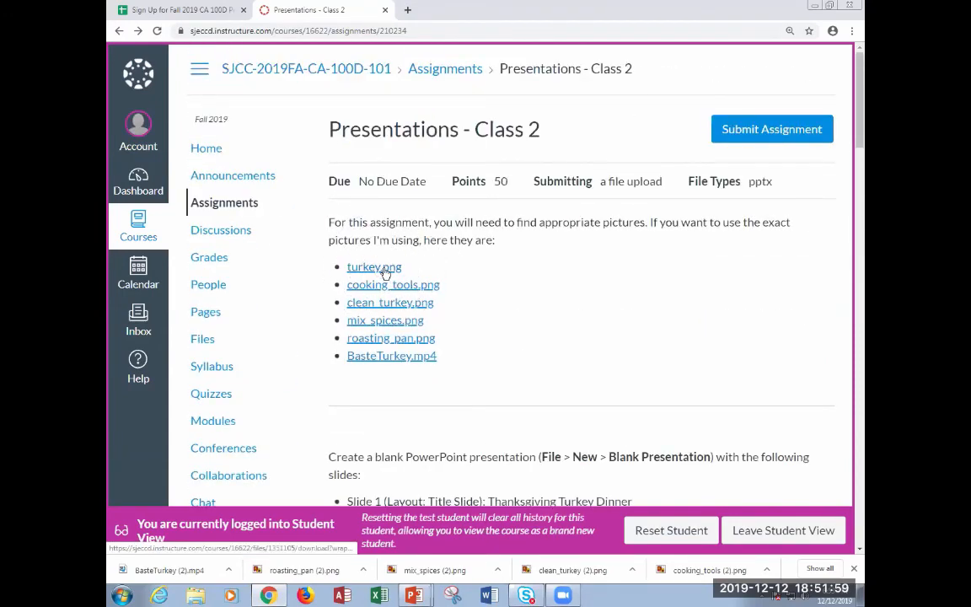
Return to PowerPoint and insert turkey.png from the Downloads folder on the title slide.
{"action": "key", "text": "alt+Tab"}
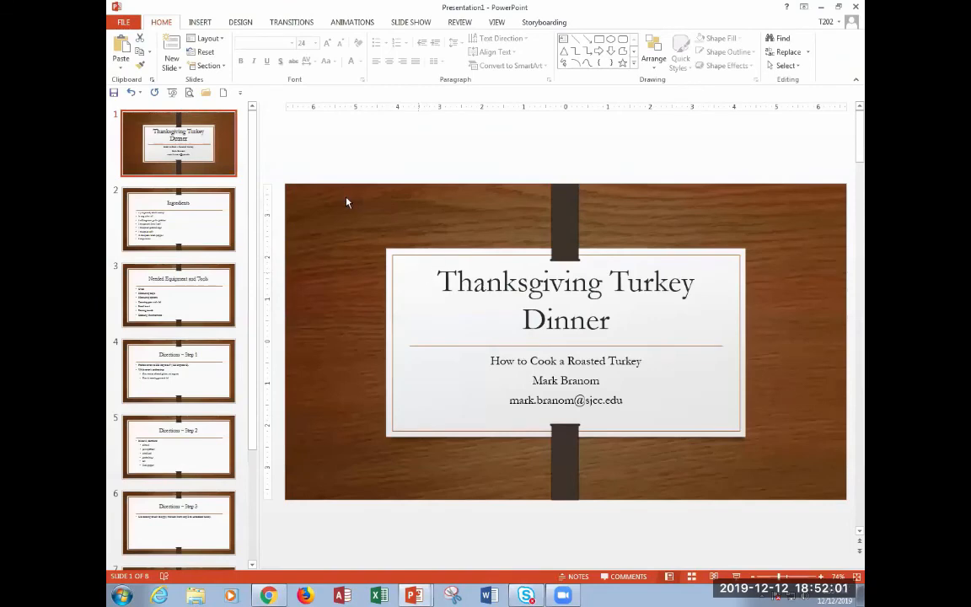
{"action": "left_click", "coordinate": [203, 22]}
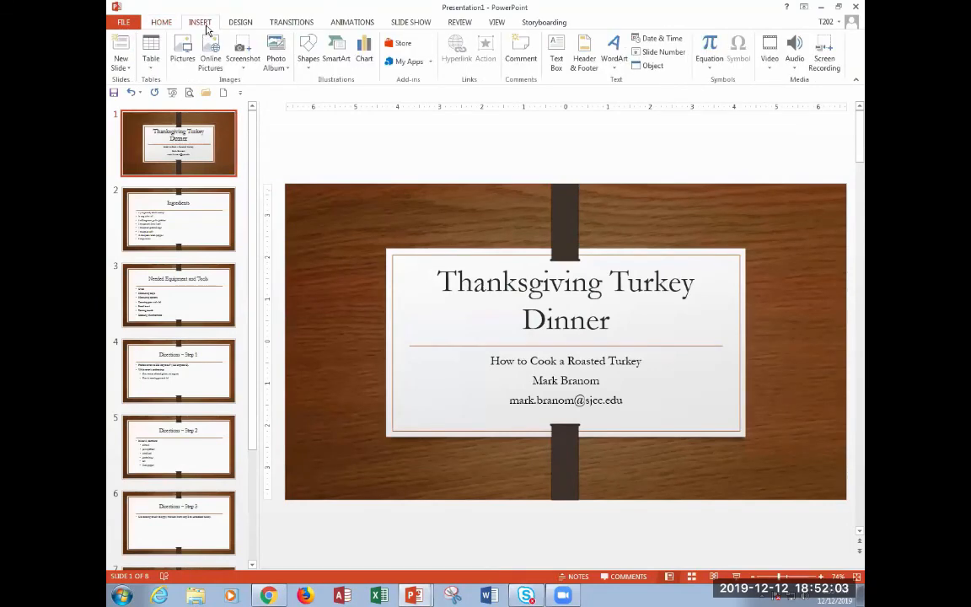
{"action": "left_click", "coordinate": [183, 49]}
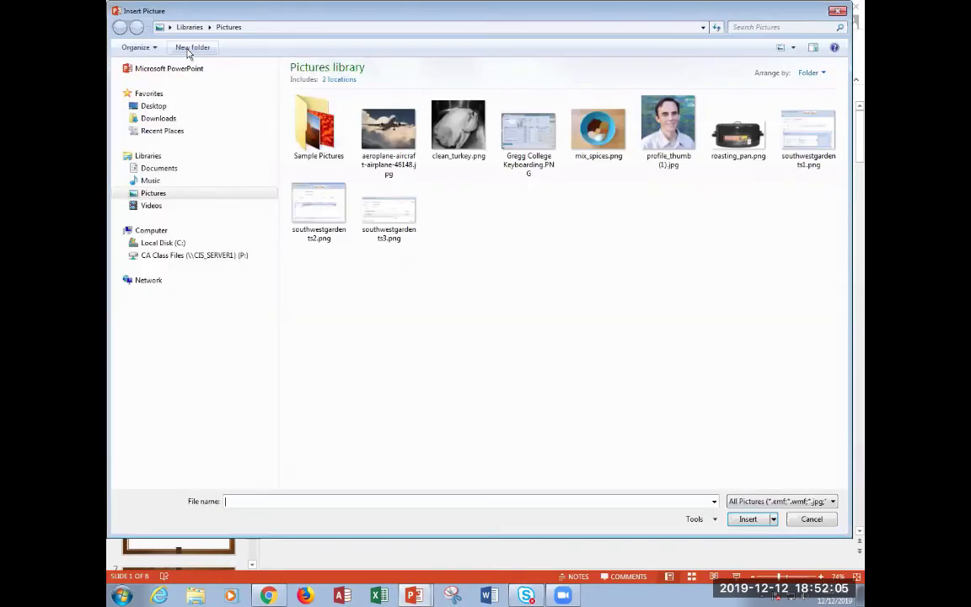
{"action": "left_click", "coordinate": [167, 122]}
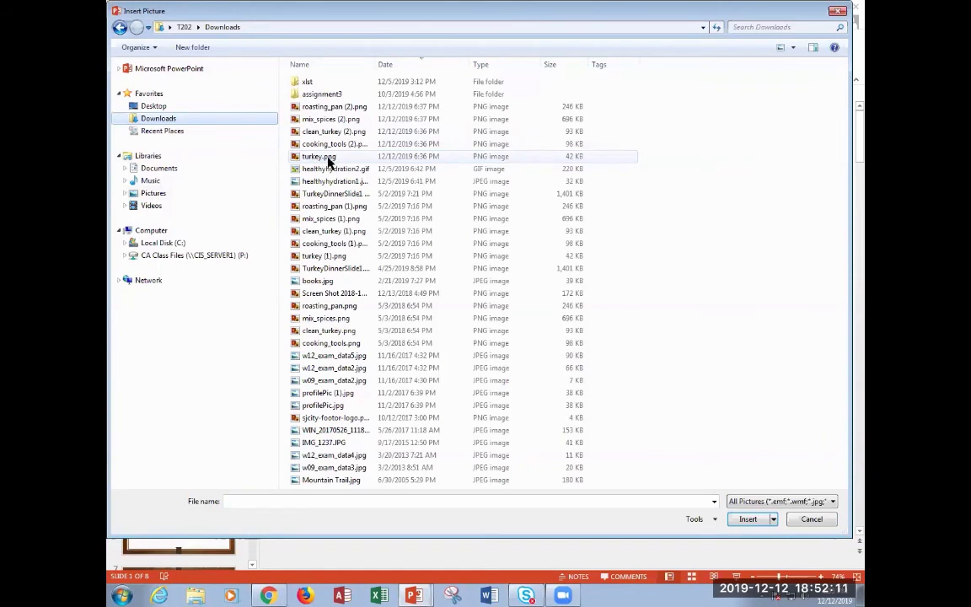
{"action": "left_click", "coordinate": [322, 157]}
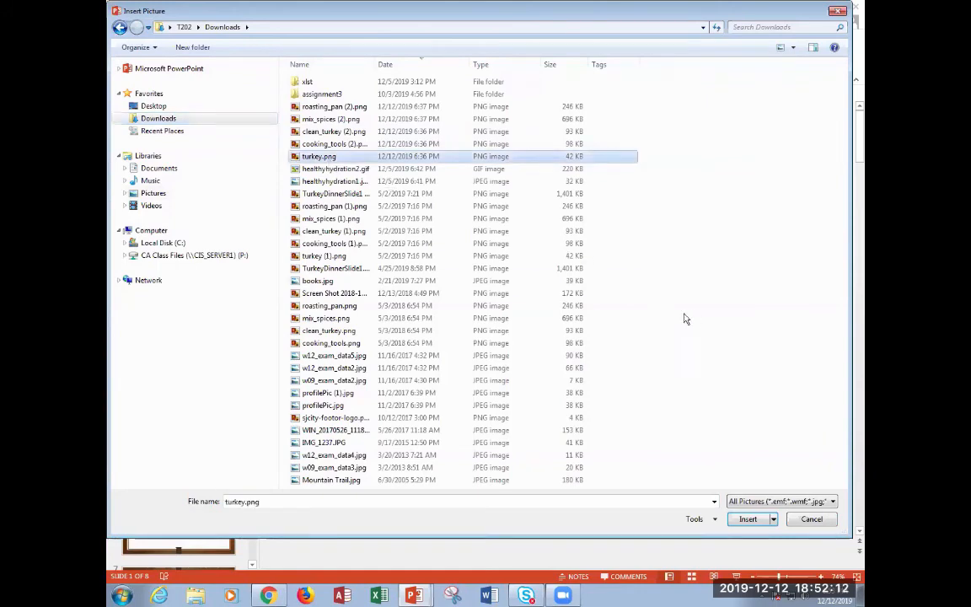
{"action": "left_click", "coordinate": [749, 519]}
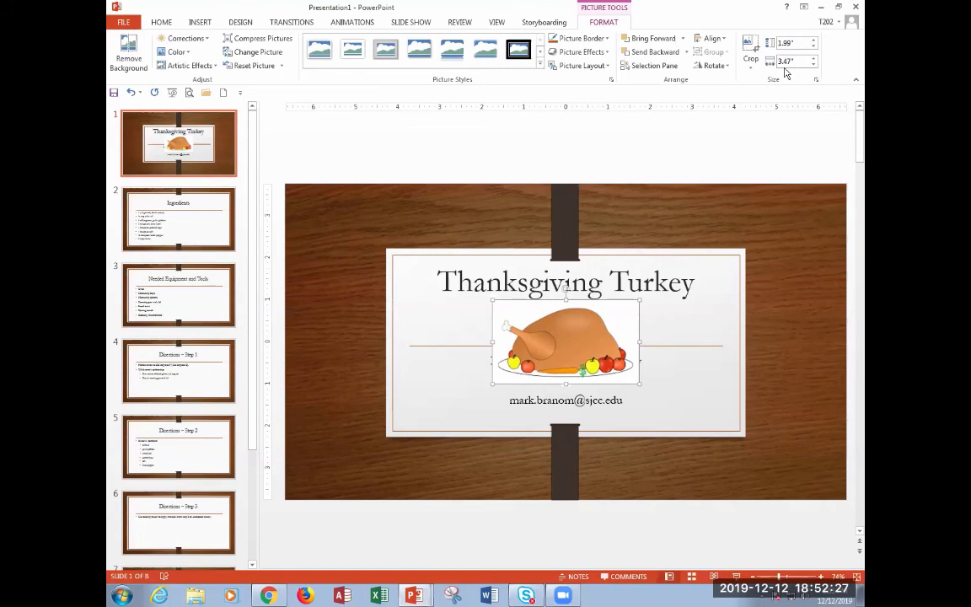
Check the required photo size in the assignment and resize the turkey picture on slide 1 to 1" high by 1.75" wide.
{"action": "key", "text": "alt+Tab"}
{"action": "scroll", "coordinate": [606, 233], "scroll_direction": "down", "scroll_amount": 15}
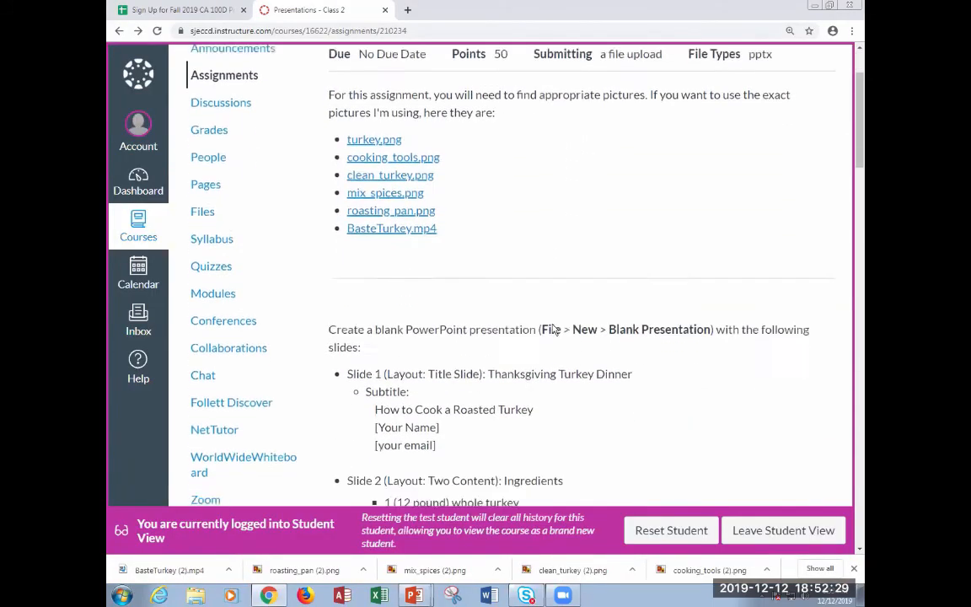
{"action": "scroll", "coordinate": [553, 329], "scroll_direction": "down", "scroll_amount": 3}
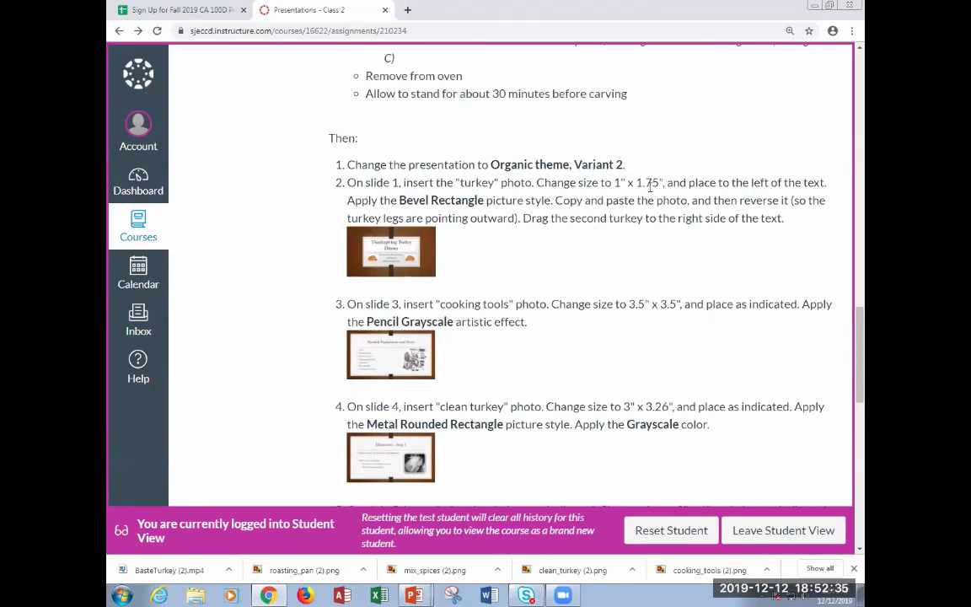
{"action": "key", "text": "alt+Tab"}
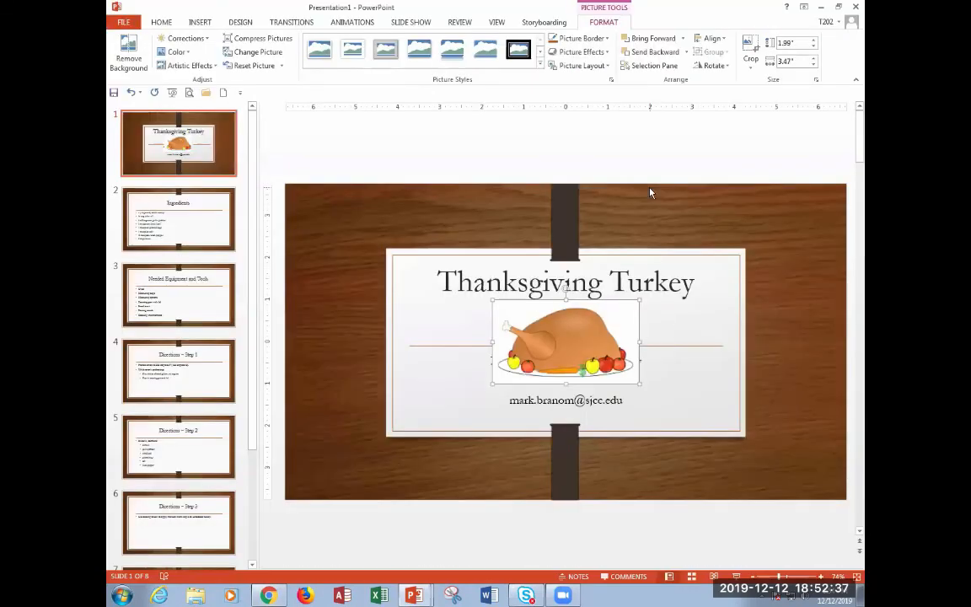
{"action": "left_click", "coordinate": [794, 42]}
{"action": "key", "text": "ctrl"}
{"action": "key", "text": "ctrl"}
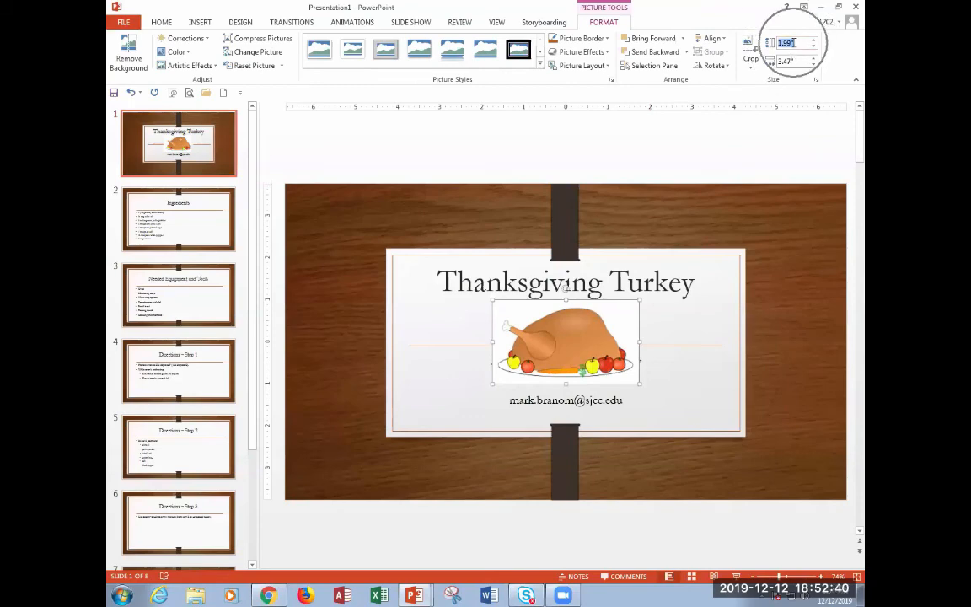
{"action": "left_click", "coordinate": [814, 47]}
{"action": "left_click", "coordinate": [813, 47]}
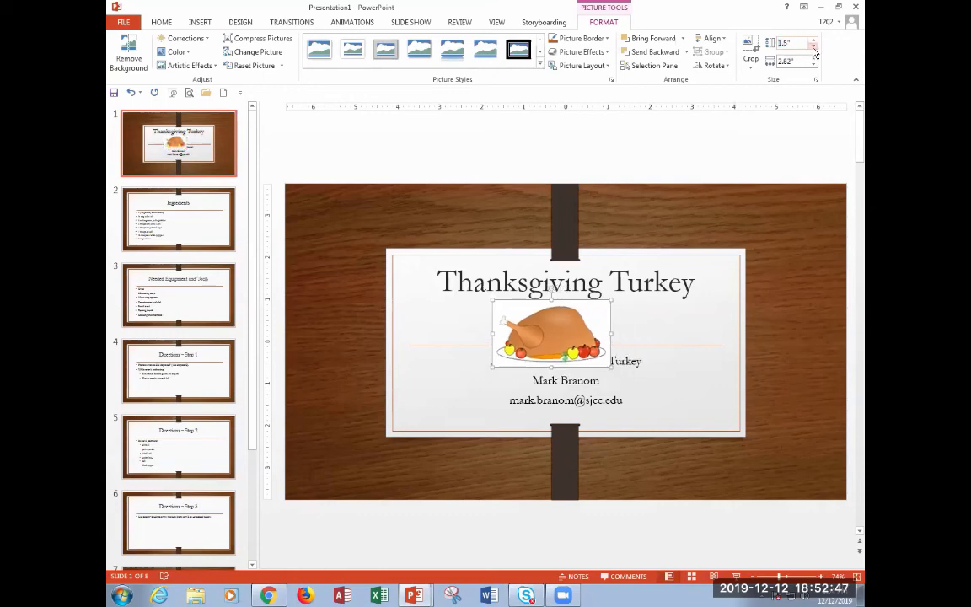
{"action": "left_click", "coordinate": [813, 47]}
{"action": "left_click", "coordinate": [813, 49]}
{"action": "left_click", "coordinate": [813, 49]}
{"action": "left_click", "coordinate": [814, 49]}
{"action": "left_click", "coordinate": [814, 49]}
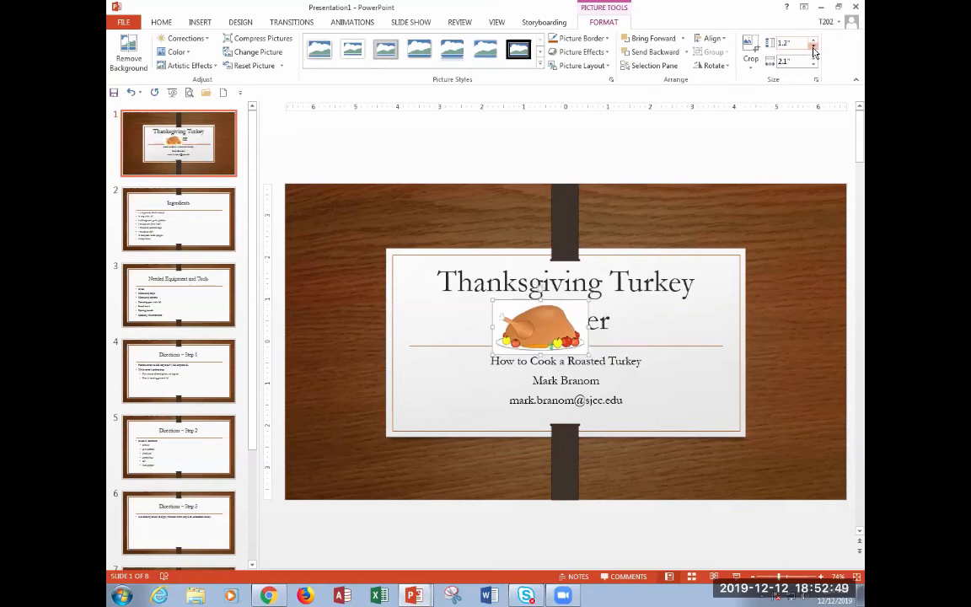
{"action": "left_click", "coordinate": [813, 49]}
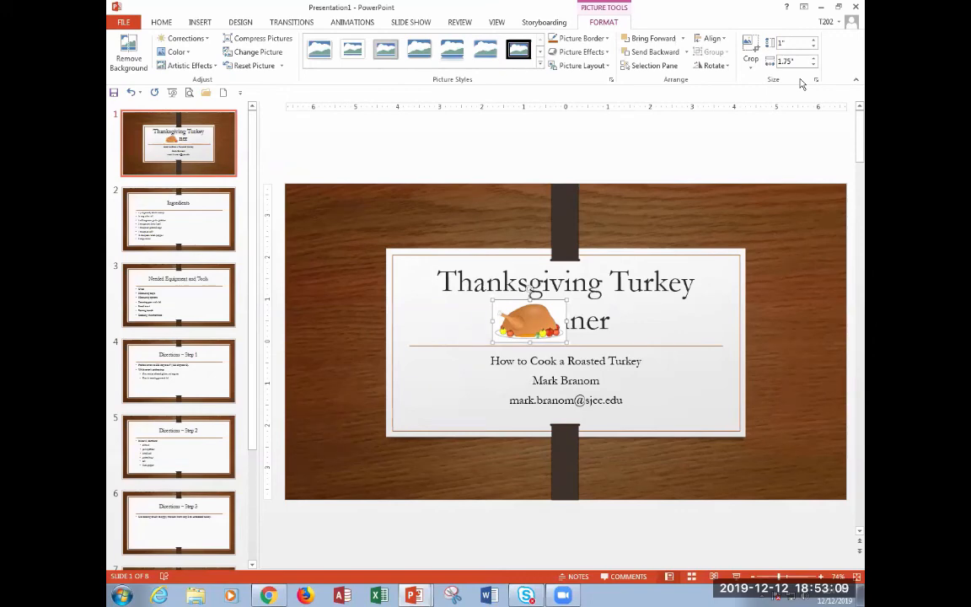
Check the placement instruction in the assignment and move the turkey picture to the left of the subtitle text on slide 1.
{"action": "key", "text": "alt+Tab"}
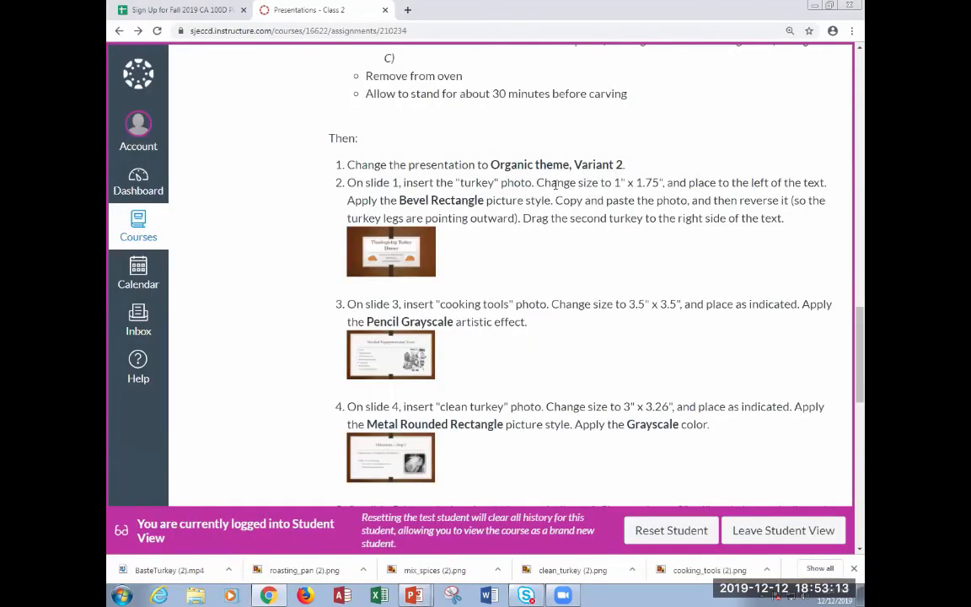
{"action": "left_click_drag", "start_coordinate": [690, 182], "coordinate": [830, 183]}
{"action": "key", "text": "alt+Tab"}
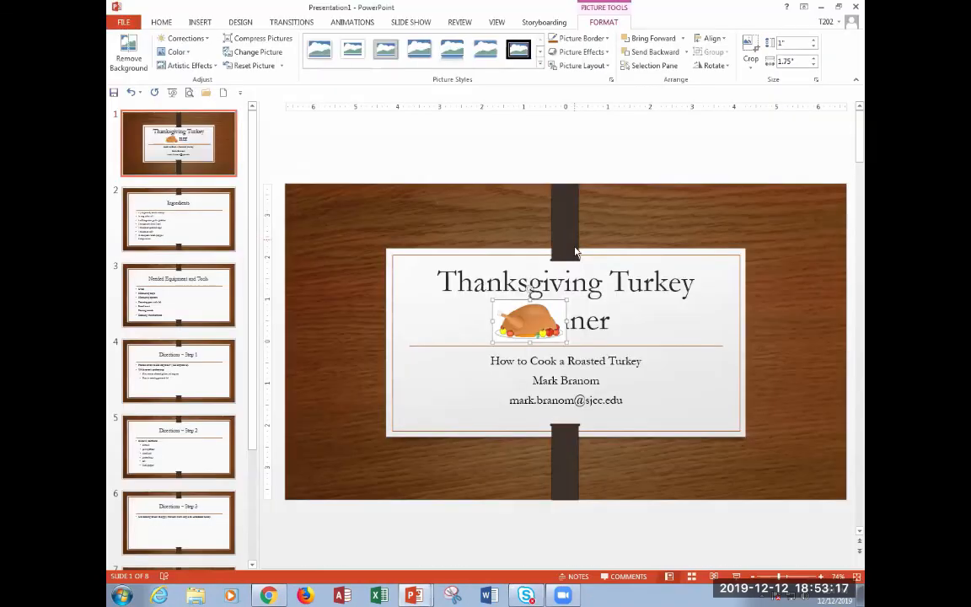
{"action": "key", "text": "alt+Tab"}
{"action": "key", "text": "alt+Tab"}
{"action": "left_click_drag", "start_coordinate": [526, 323], "coordinate": [442, 384]}
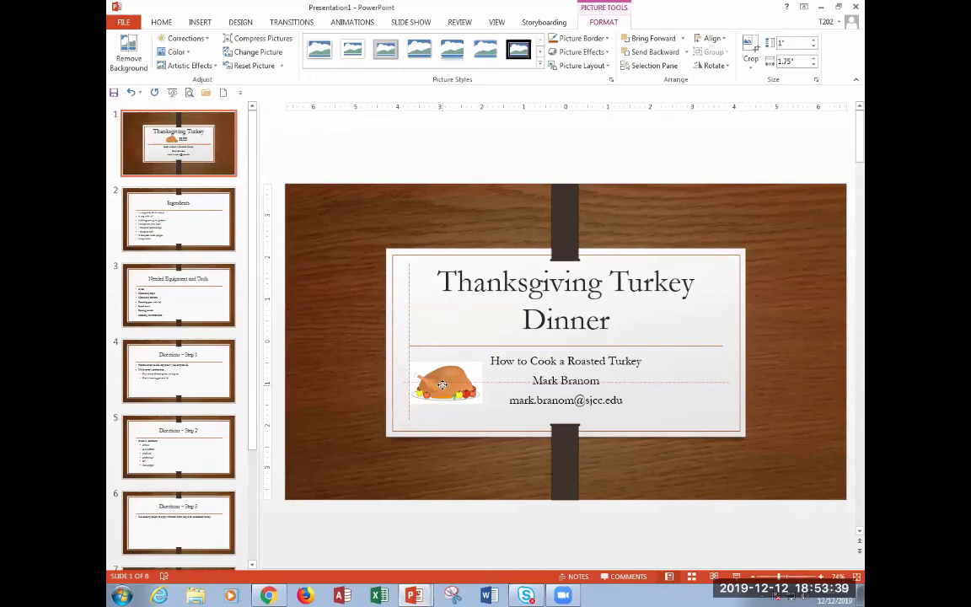
Settle the turkey picture beside the subtitle text on slide 1 and check its required picture style in the Chrome assignment page.
{"action": "left_click_drag", "start_coordinate": [442, 384], "coordinate": [443, 386]}
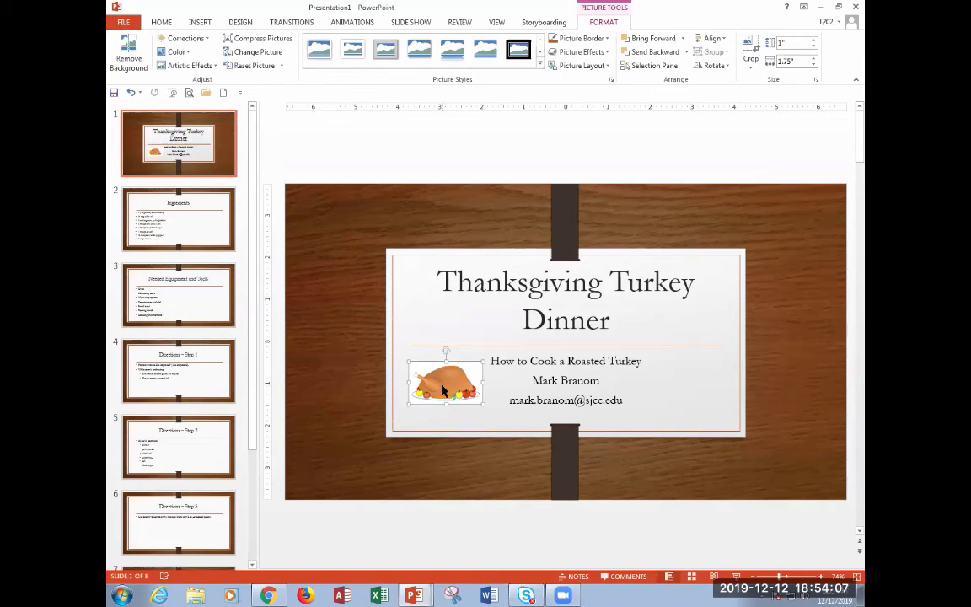
{"action": "key", "text": "alt+Tab"}
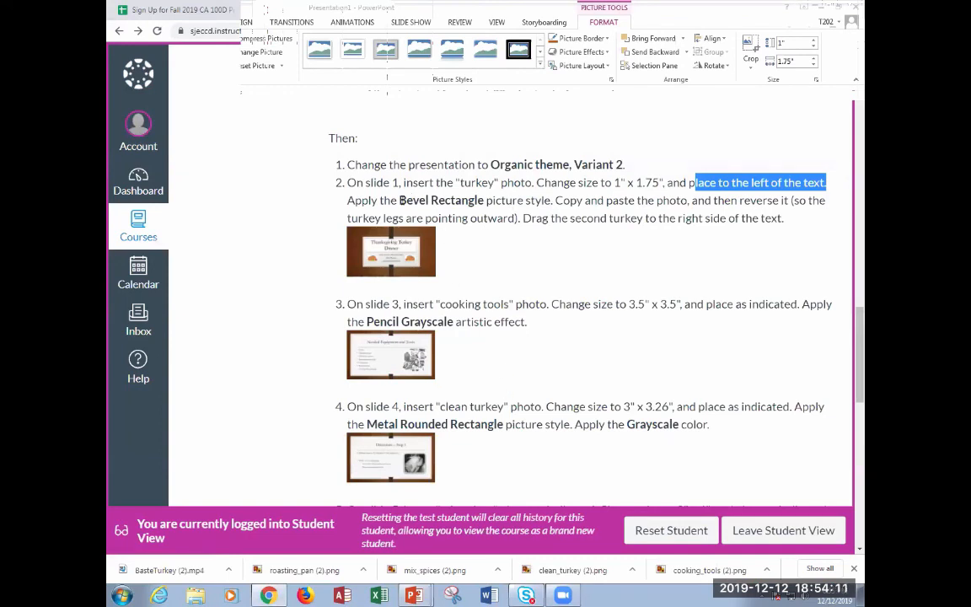
{"action": "left_click_drag", "start_coordinate": [393, 201], "coordinate": [488, 199]}
{"action": "left_click", "coordinate": [487, 221]}
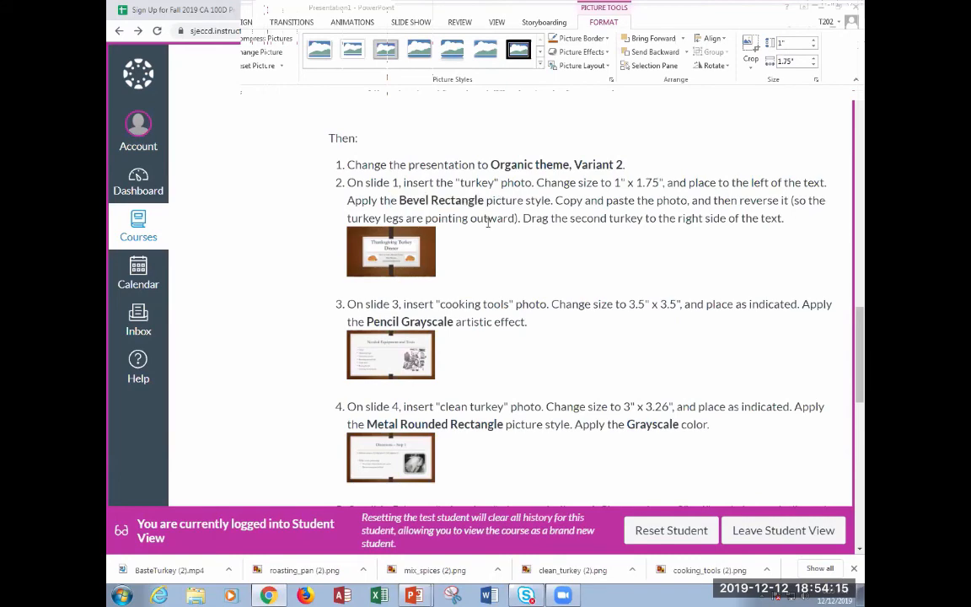
Return to PowerPoint and apply the Bevel Rectangle picture style to the turkey picture on slide 1.
{"action": "key", "text": "alt+Tab"}
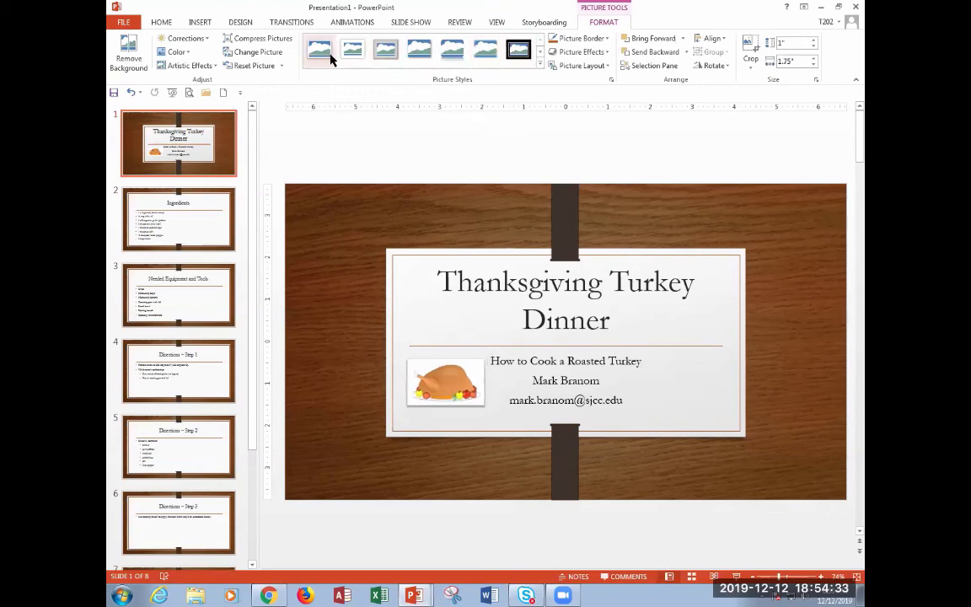
{"action": "left_click", "coordinate": [539, 65]}
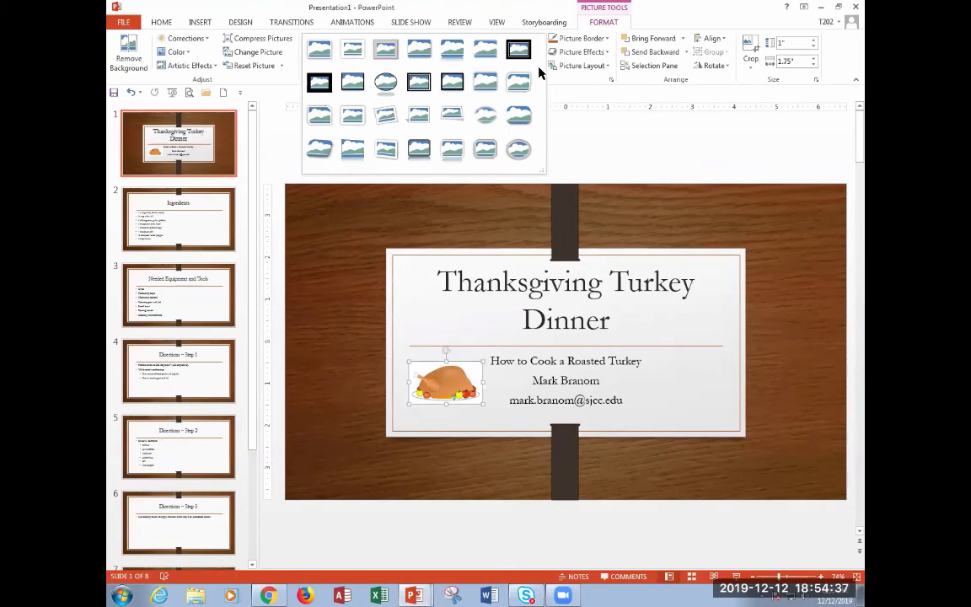
{"action": "key", "text": "alt+Tab"}
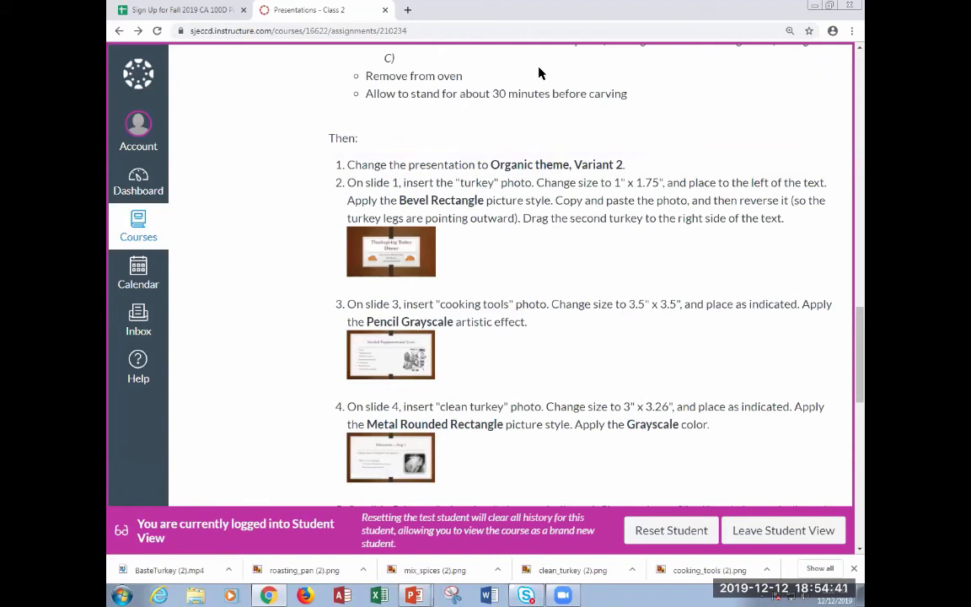
{"action": "key", "text": "alt+Tab"}
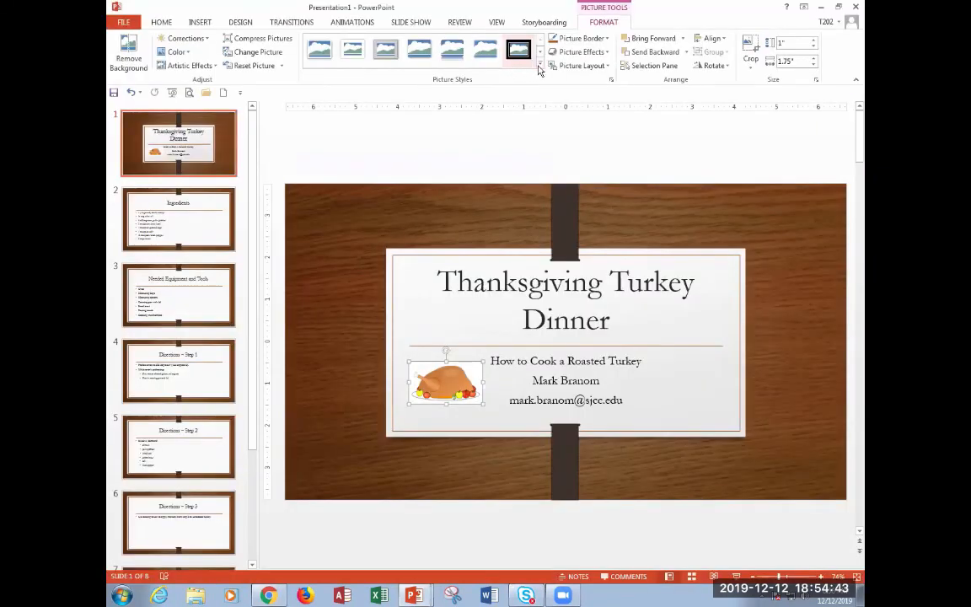
{"action": "left_click", "coordinate": [540, 71]}
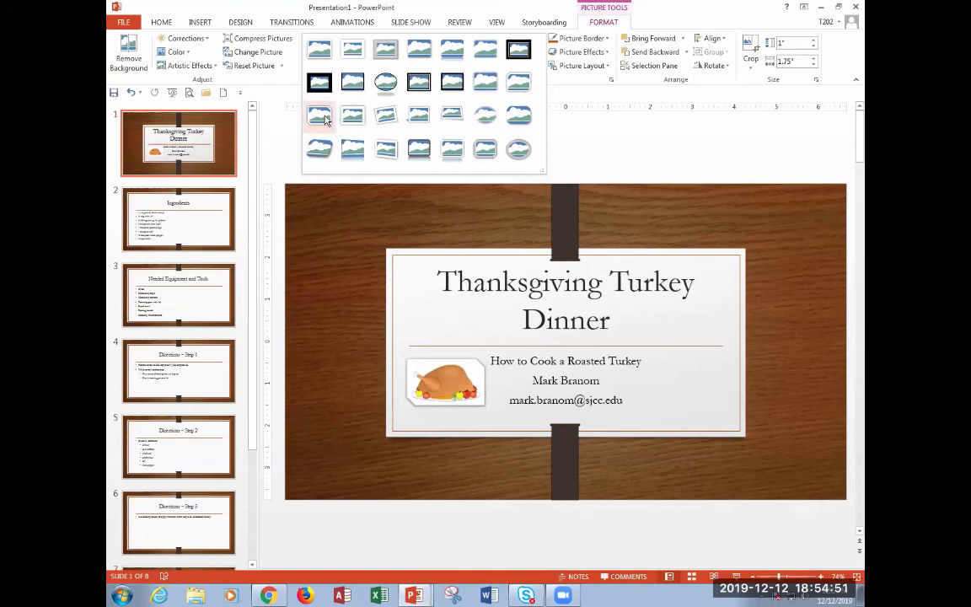
{"action": "left_click", "coordinate": [519, 123]}
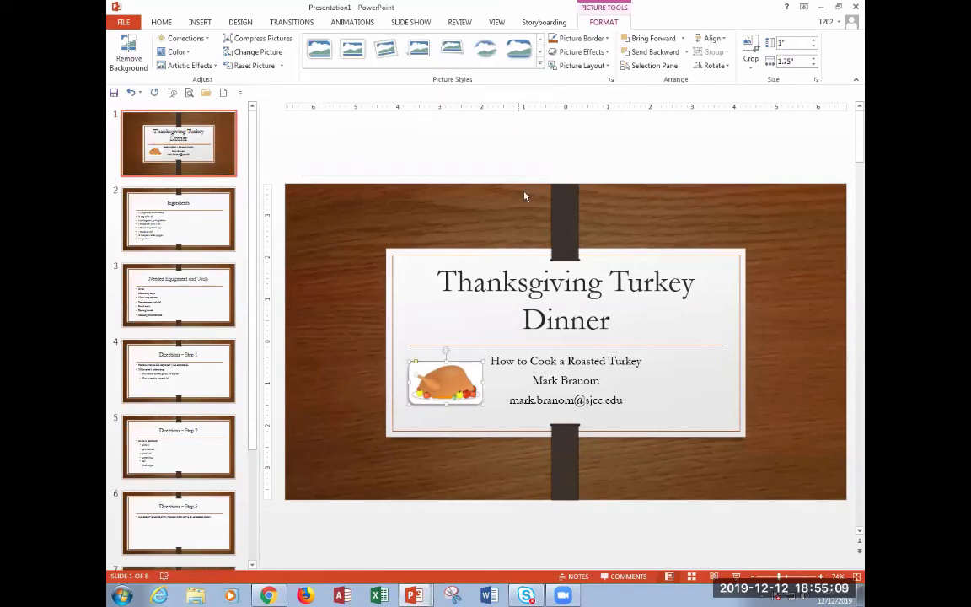
{"action": "left_click", "coordinate": [649, 379]}
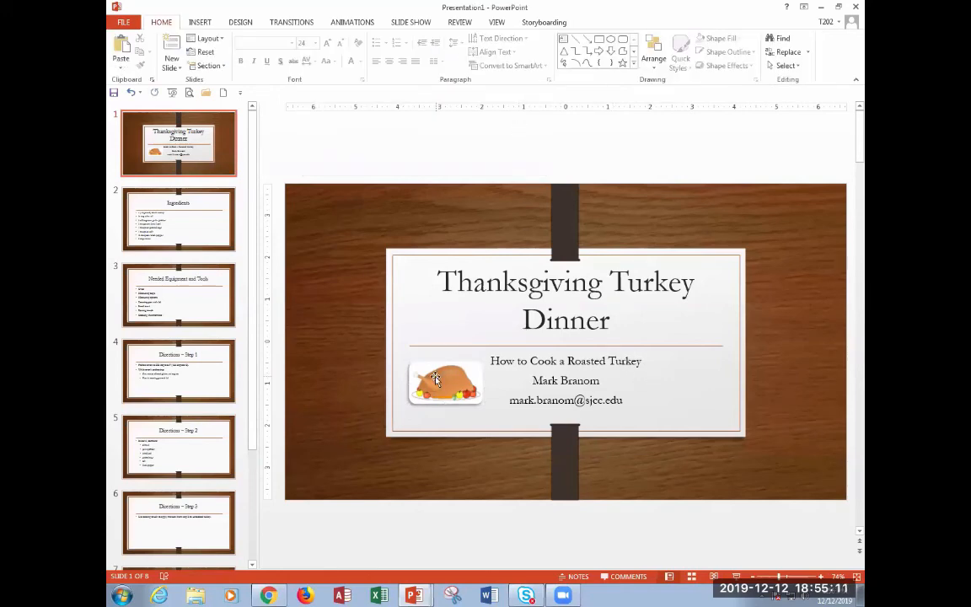
Duplicate the turkey picture by copy and paste, and place the copy to the right of the subtitle text, level with the original.
{"action": "left_click_drag", "start_coordinate": [436, 377], "coordinate": [435, 377]}
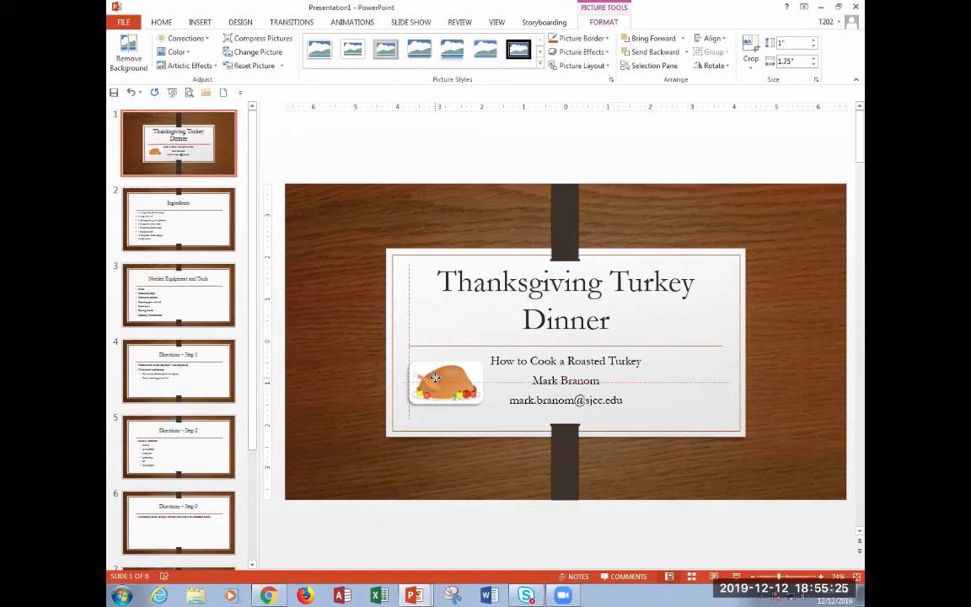
{"action": "left_click", "coordinate": [435, 378]}
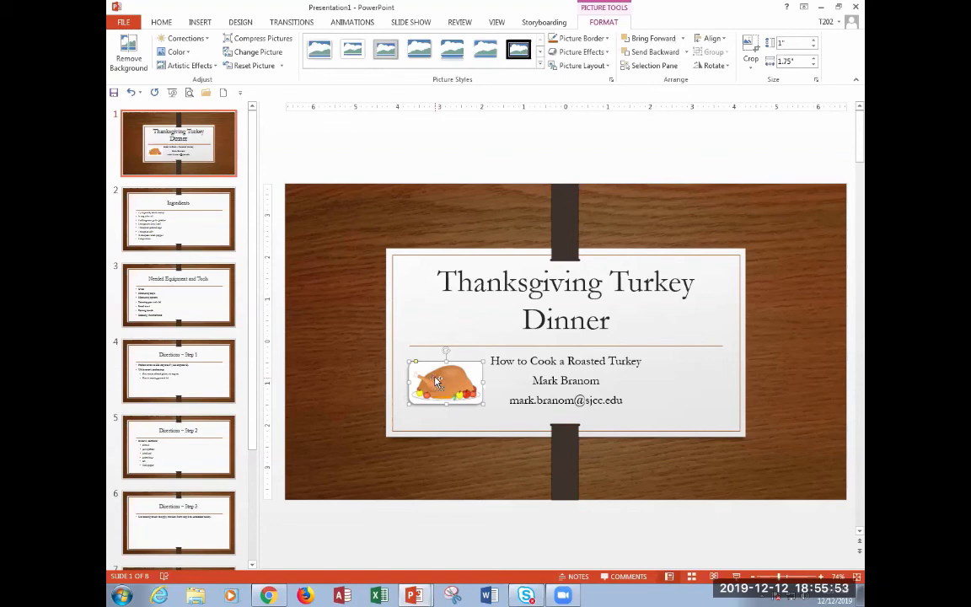
{"action": "key", "text": "ctrl+v"}
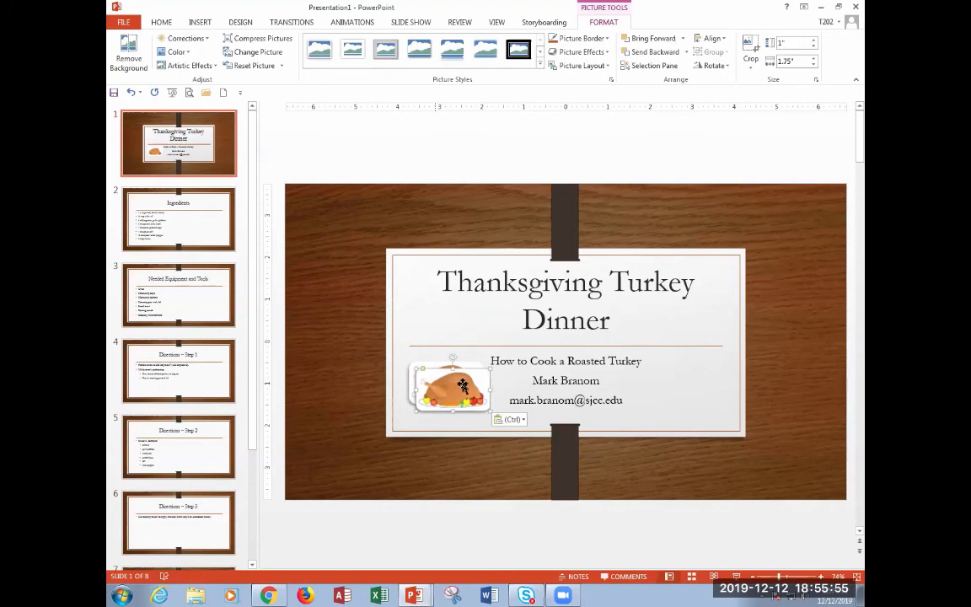
{"action": "left_click_drag", "start_coordinate": [463, 384], "coordinate": [695, 380]}
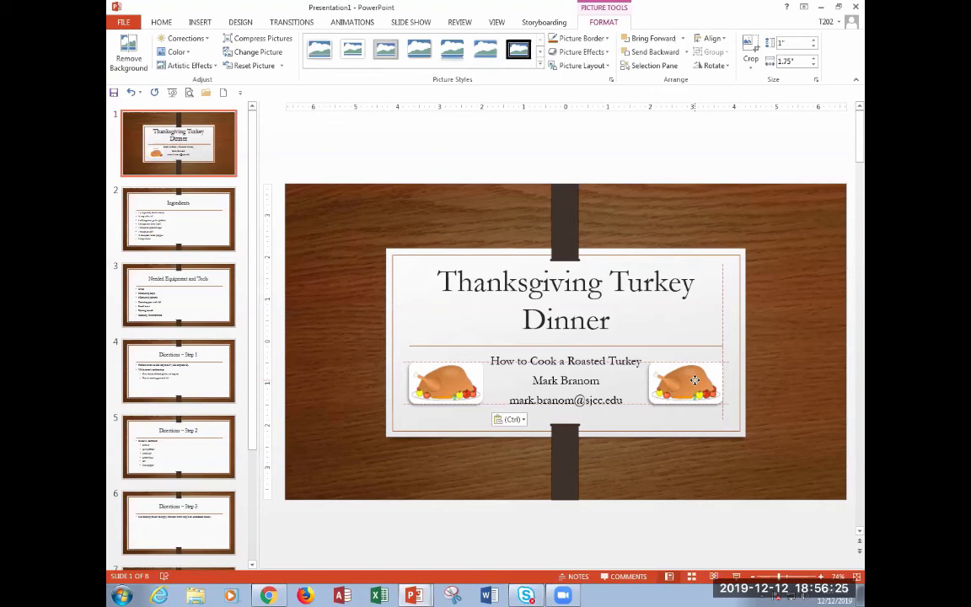
{"action": "left_click", "coordinate": [689, 381]}
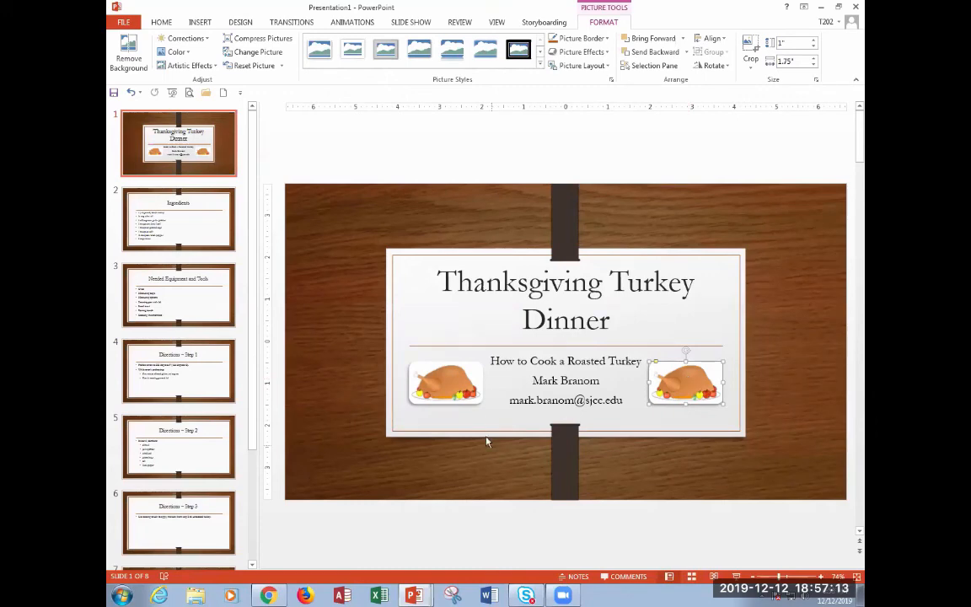
{"action": "left_click", "coordinate": [436, 442]}
{"action": "right_click", "coordinate": [435, 380]}
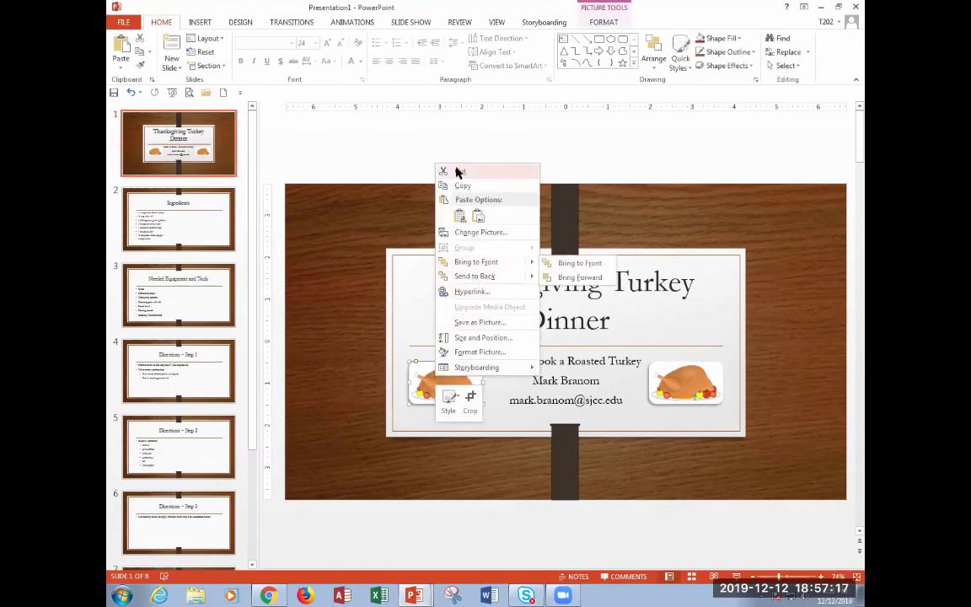
{"action": "left_click", "coordinate": [479, 218]}
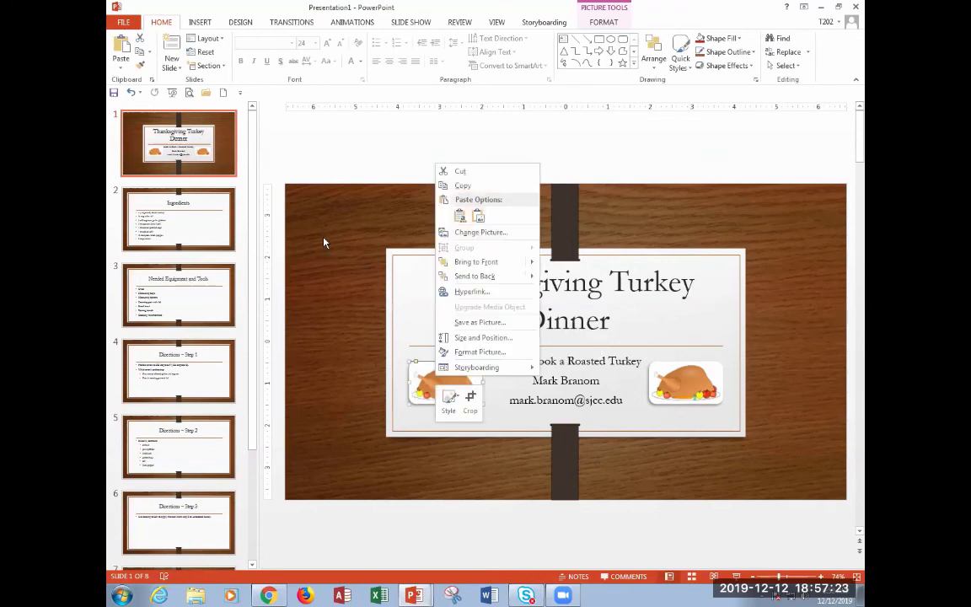
{"action": "key", "text": "Escape"}
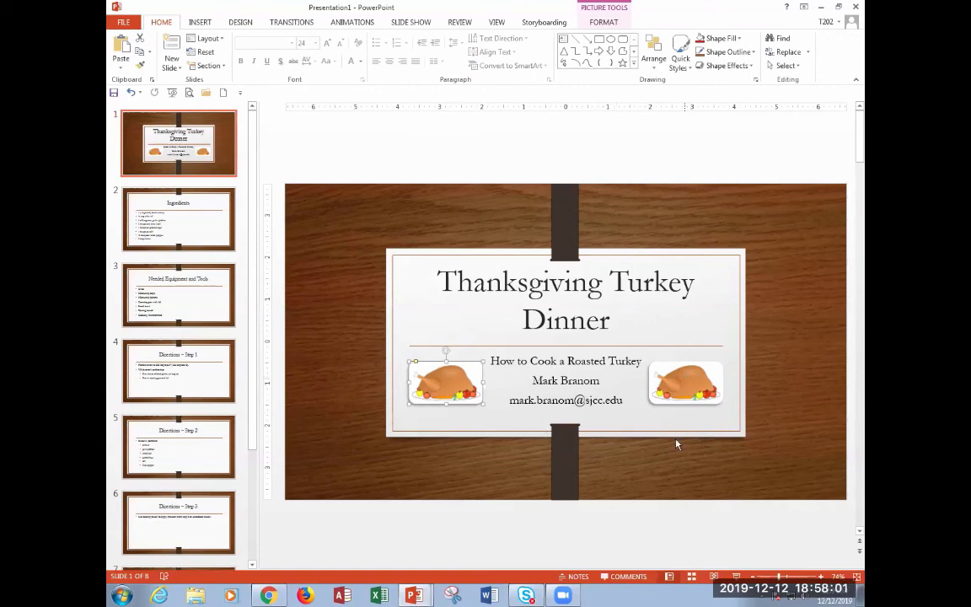
{"action": "left_click", "coordinate": [676, 460]}
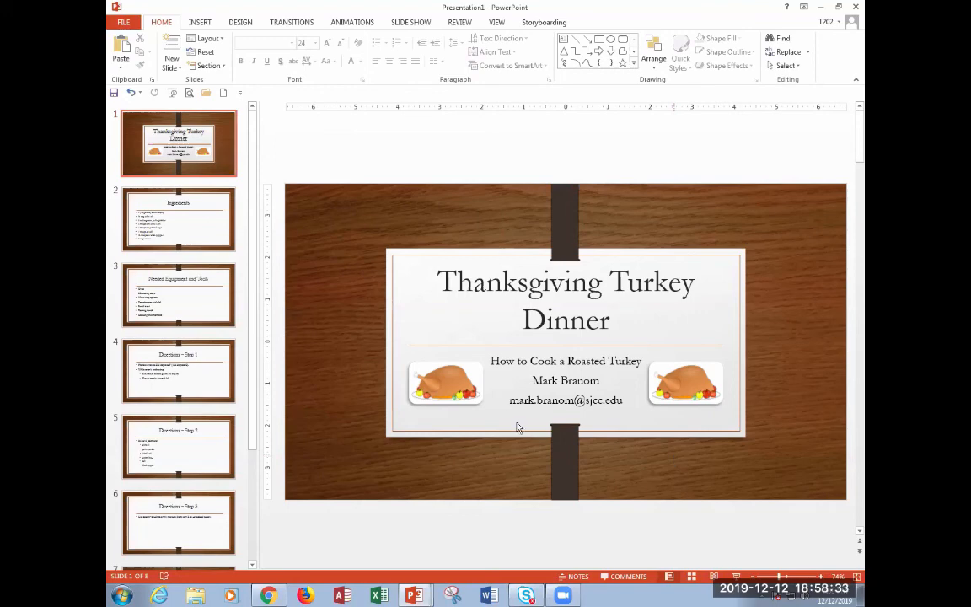
Try a horizontal flip on the turkey picture to the left of the subtitle text.
{"action": "left_click", "coordinate": [457, 382]}
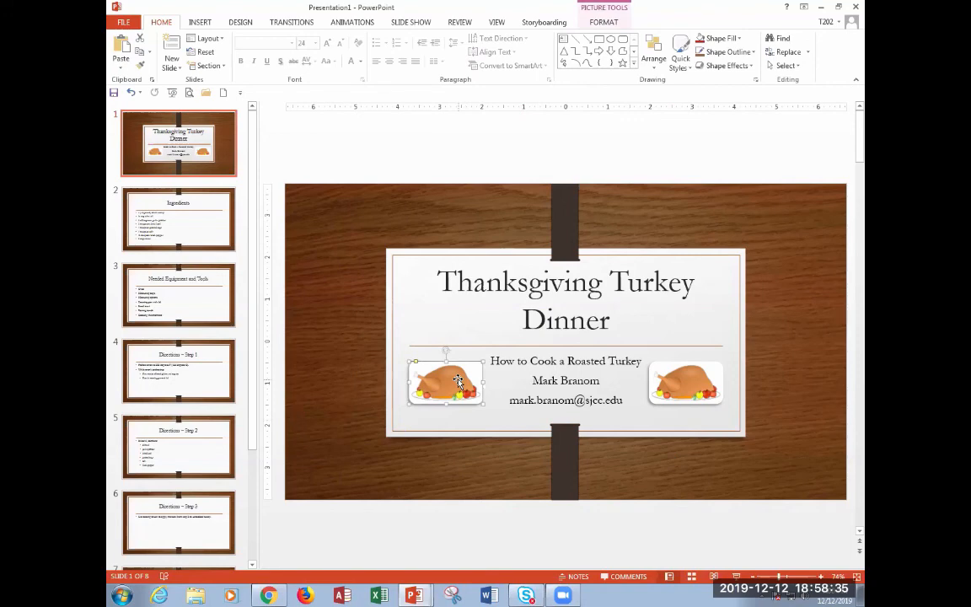
{"action": "key", "text": "ctrl"}
{"action": "key", "text": "ctrl"}
{"action": "left_click", "coordinate": [607, 19]}
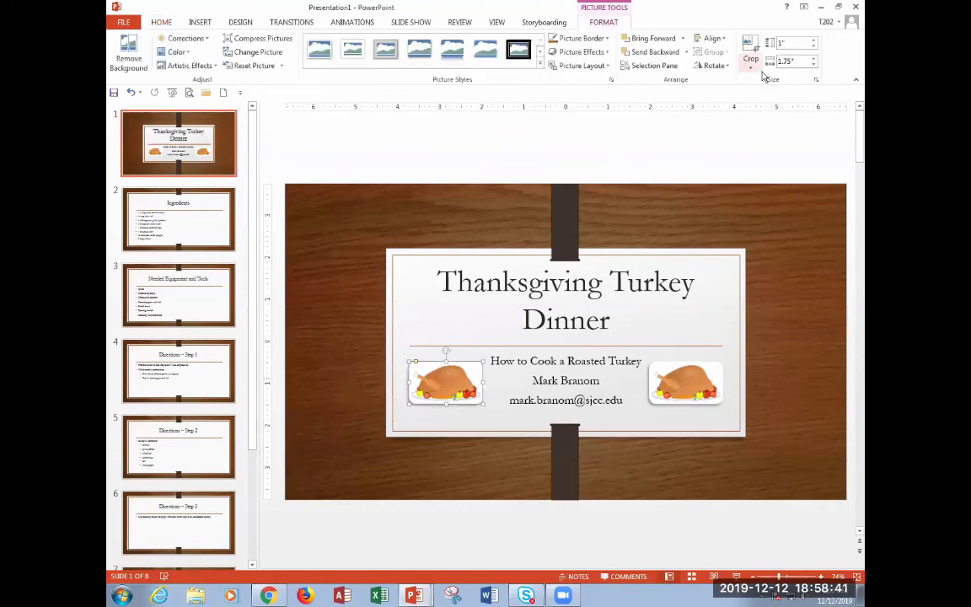
{"action": "left_click", "coordinate": [713, 65]}
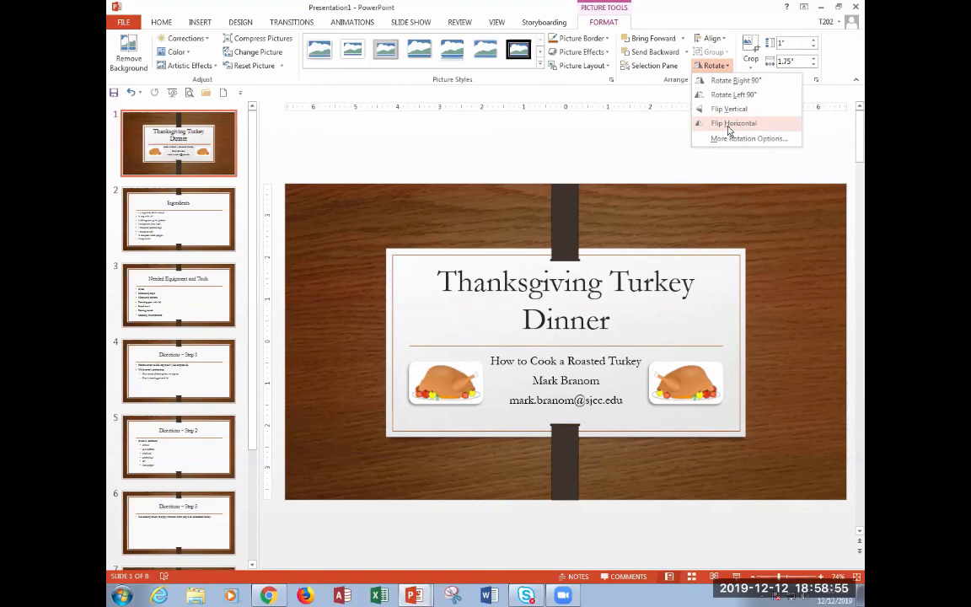
{"action": "left_click", "coordinate": [730, 125]}
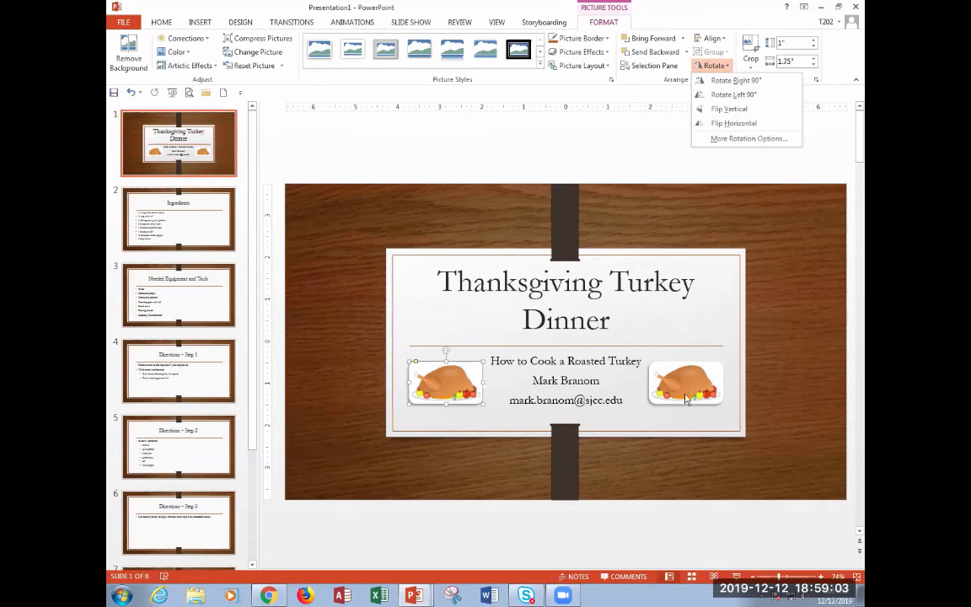
{"action": "left_click", "coordinate": [666, 371]}
Flip the turkey picture to the right of the subtitle text horizontally so its legs point outward.
{"action": "left_click", "coordinate": [666, 379]}
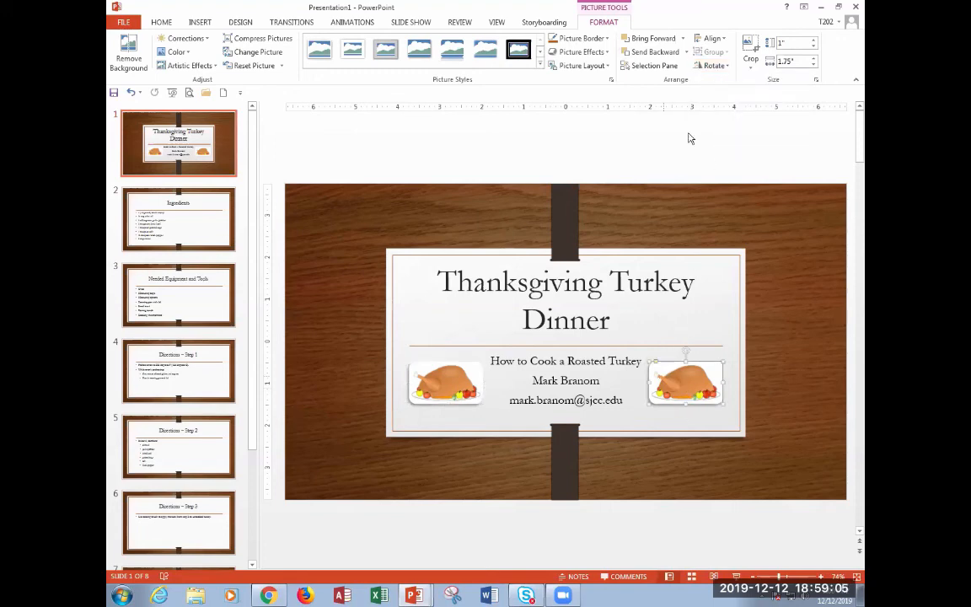
{"action": "left_click", "coordinate": [709, 66]}
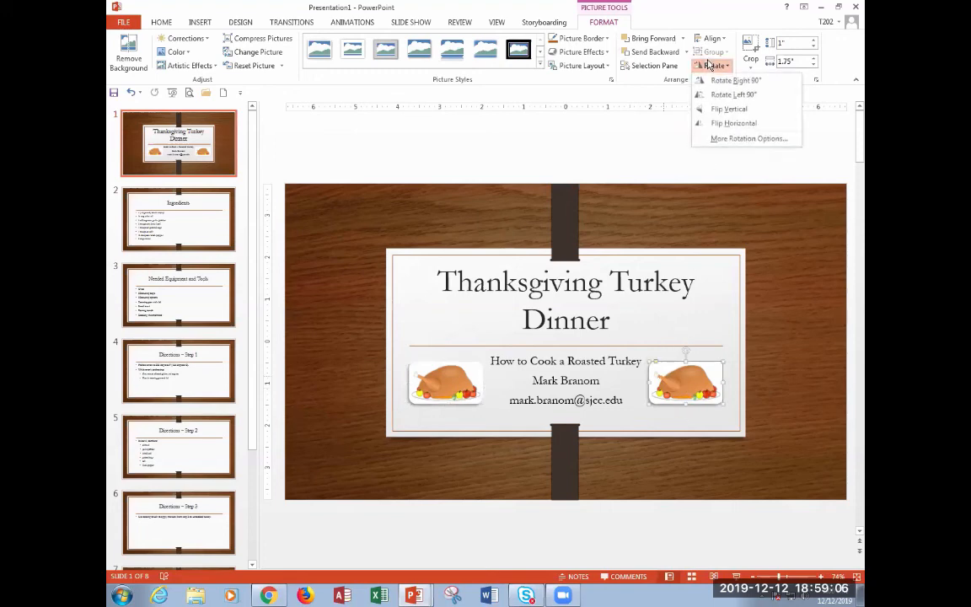
{"action": "left_click", "coordinate": [737, 123]}
{"action": "left_click", "coordinate": [786, 266]}
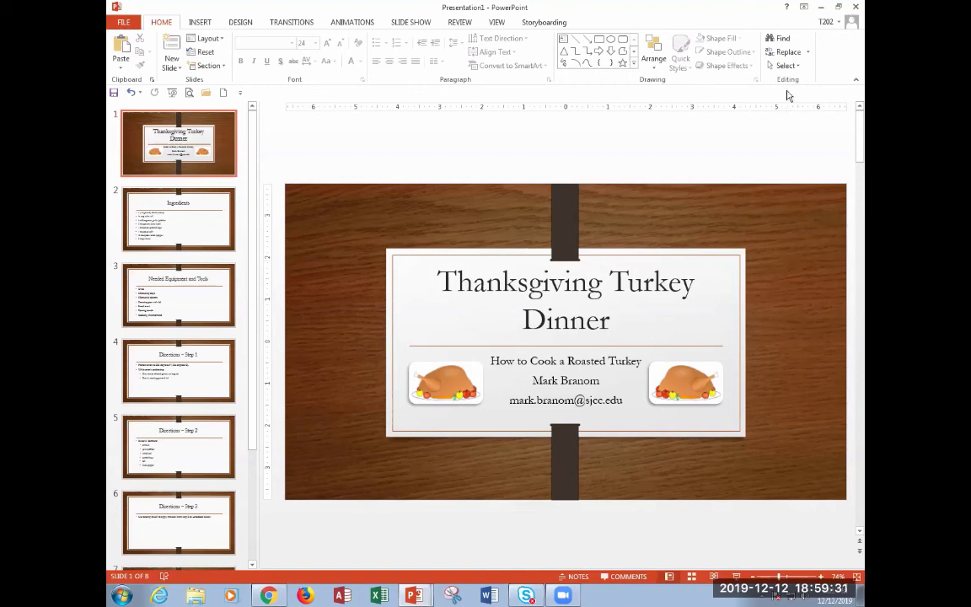
{"action": "left_click", "coordinate": [434, 379]}
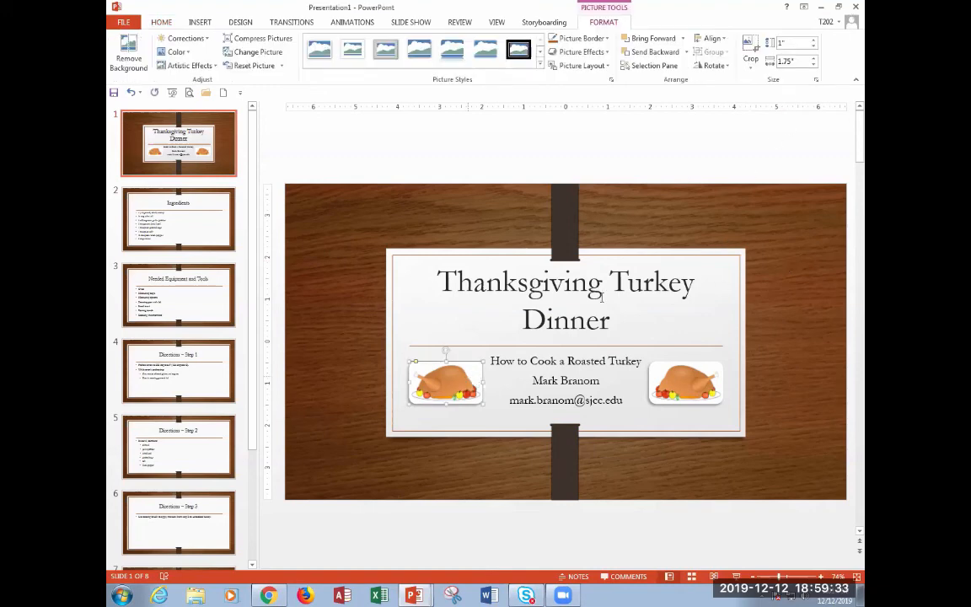
{"action": "left_click", "coordinate": [713, 68]}
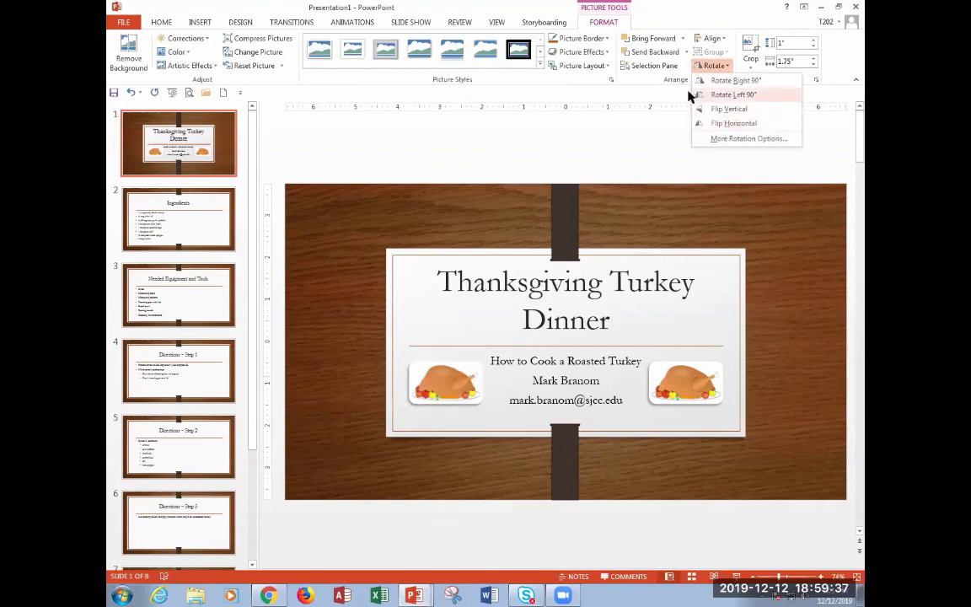
{"action": "left_click", "coordinate": [569, 146]}
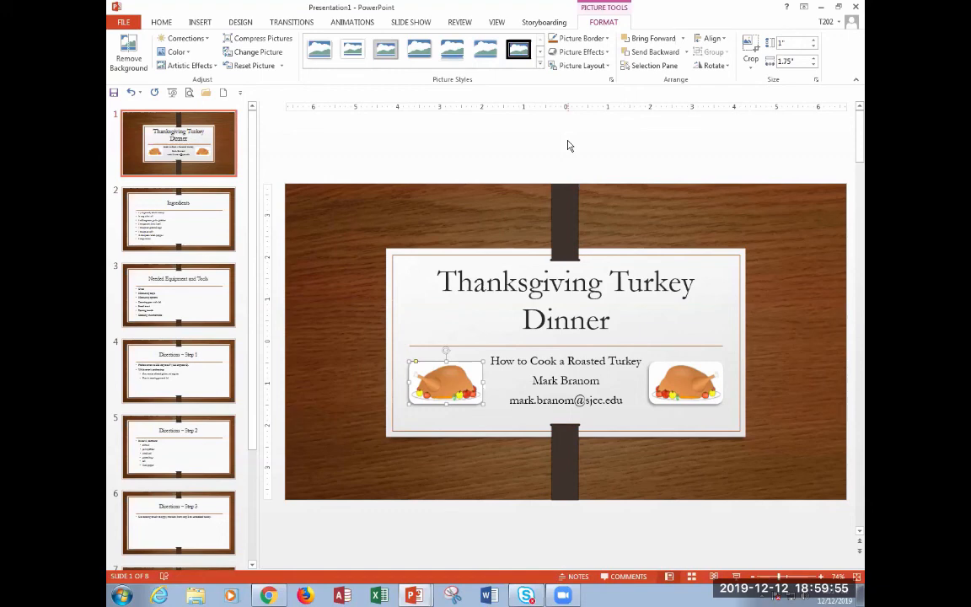
Compare slide 1 with the sample in the Chrome assignment page and check the instructions for the cooking tools photo on slide 3.
{"action": "key", "text": "alt+Tab"}
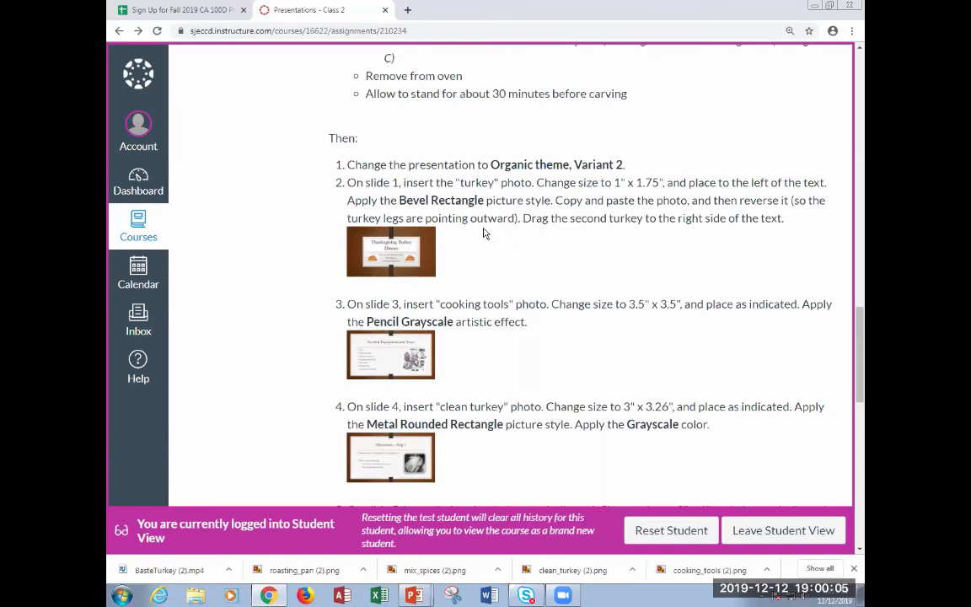
{"action": "key", "text": "alt+Tab"}
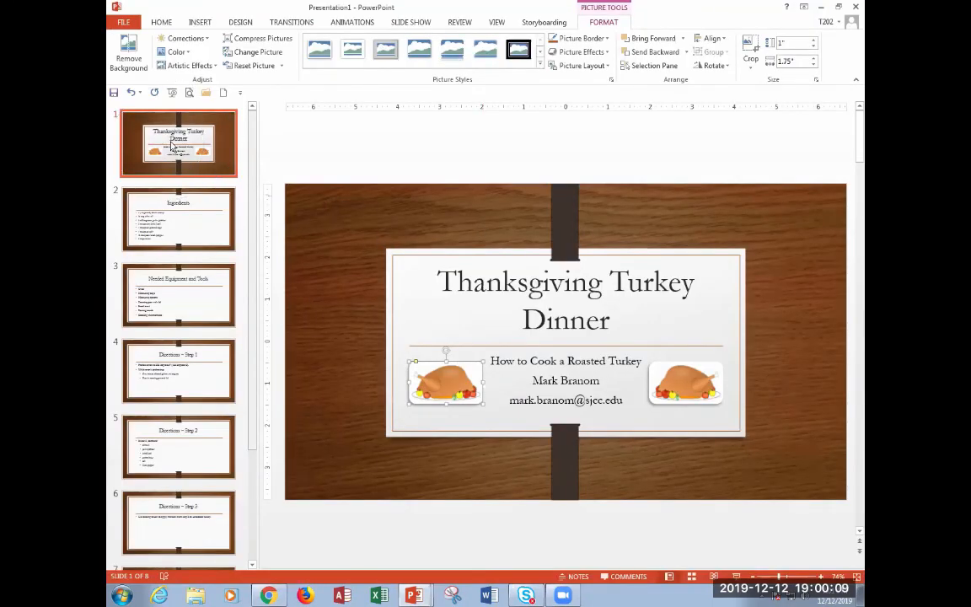
{"action": "left_click", "coordinate": [328, 360]}
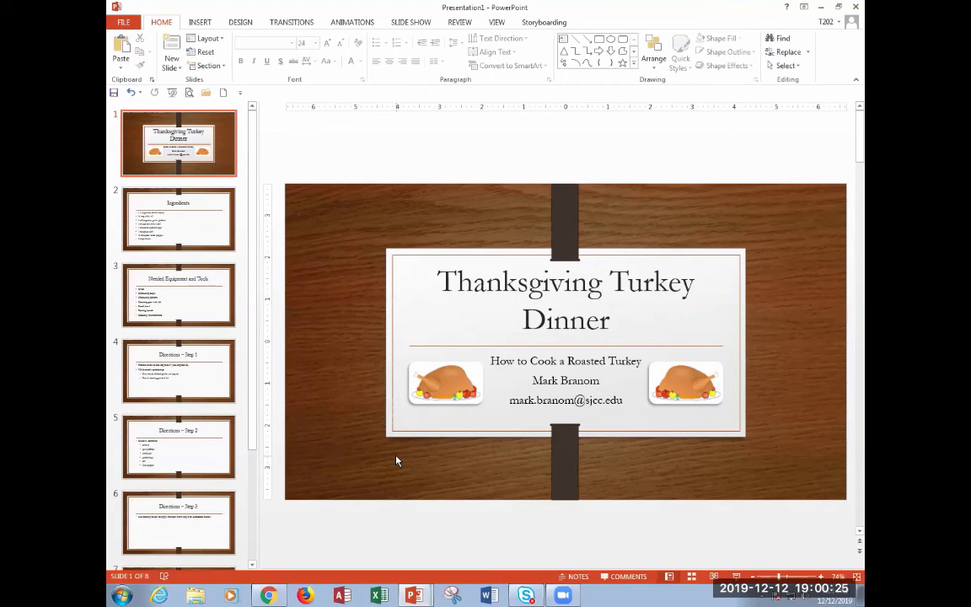
{"action": "left_click", "coordinate": [206, 233]}
{"action": "key", "text": "alt+Tab"}
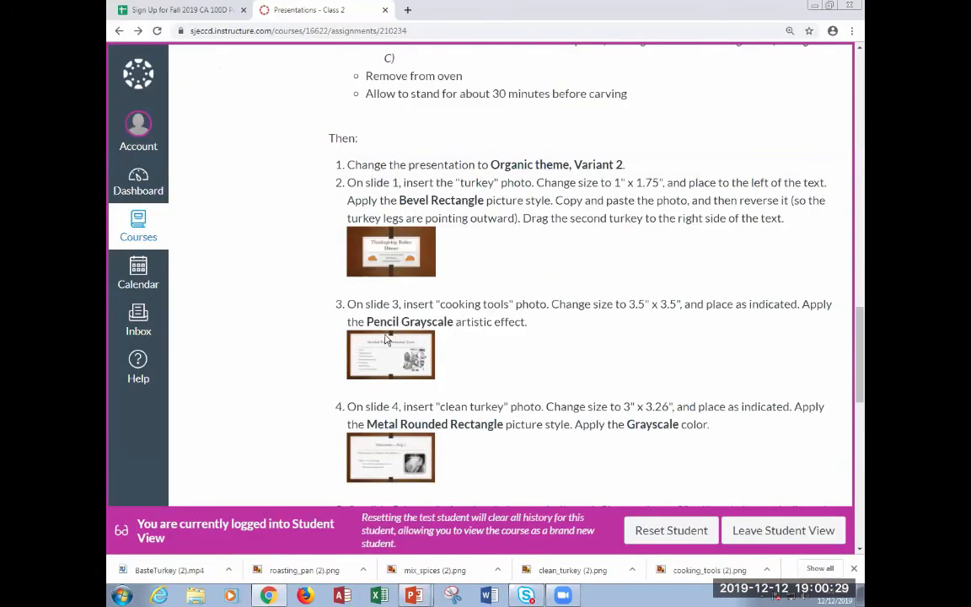